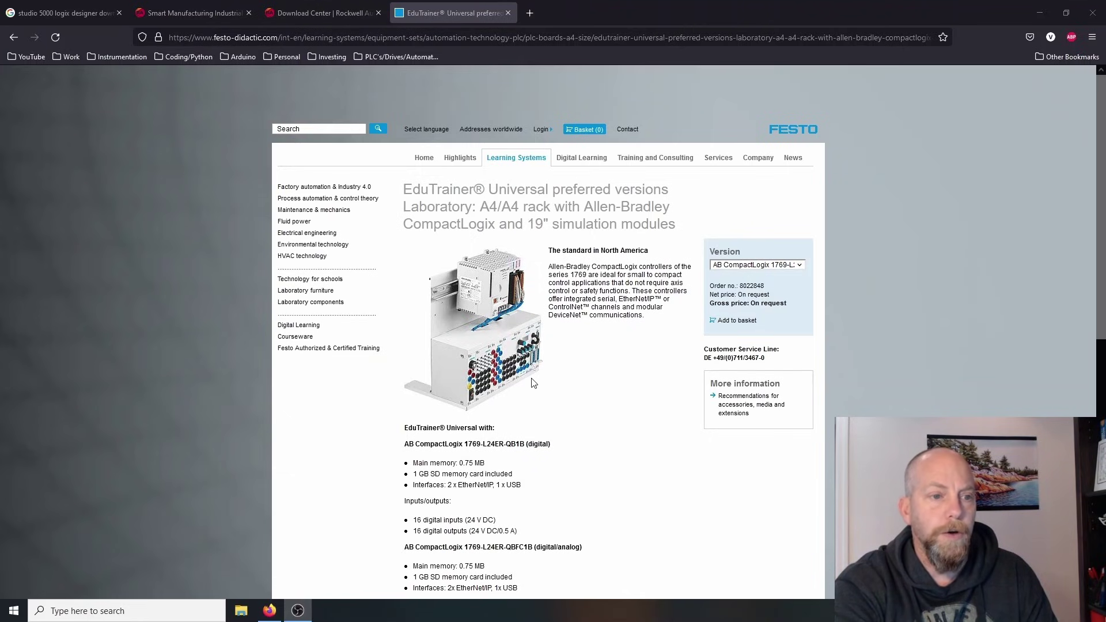
- Check the EduTrainer controller versions, then expand Google's answer on whether a free Studio 5000 exists
click(800, 266)
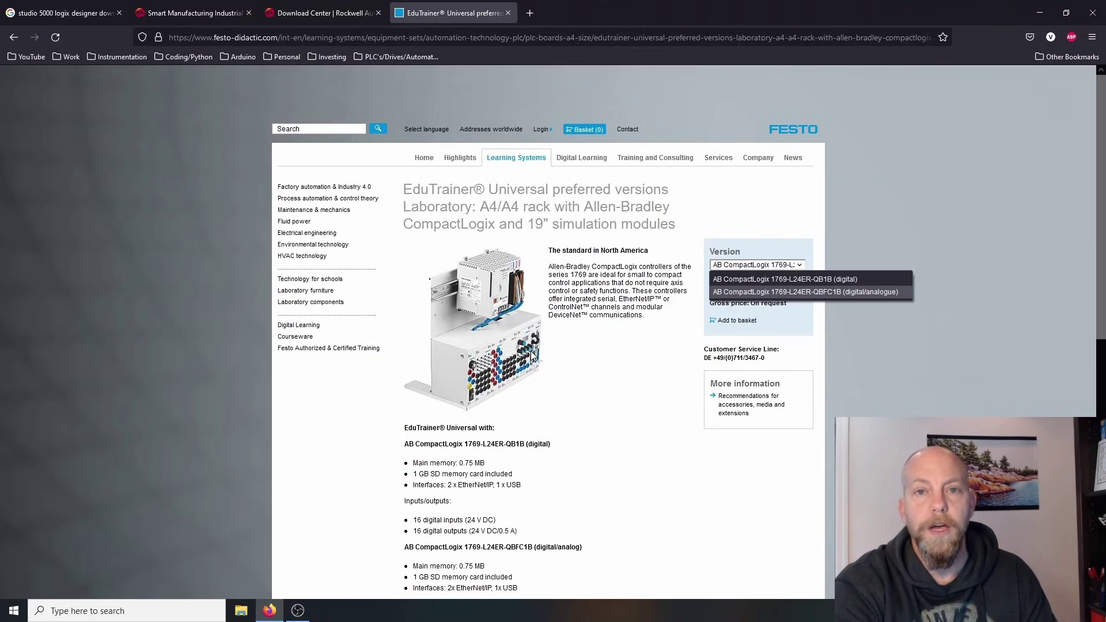
click(589, 420)
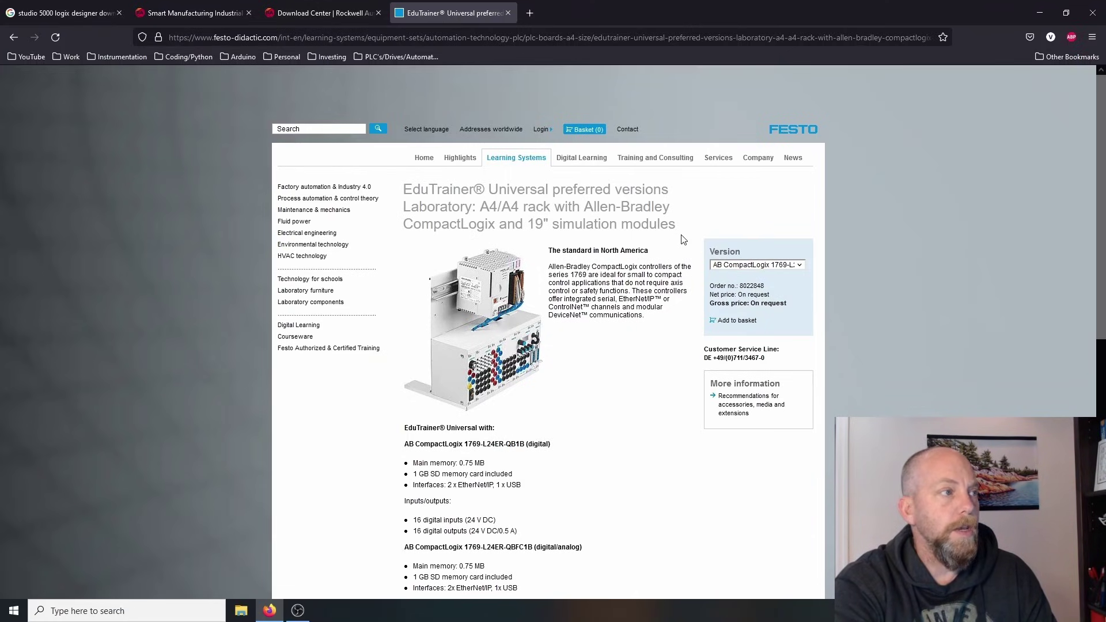
click(49, 16)
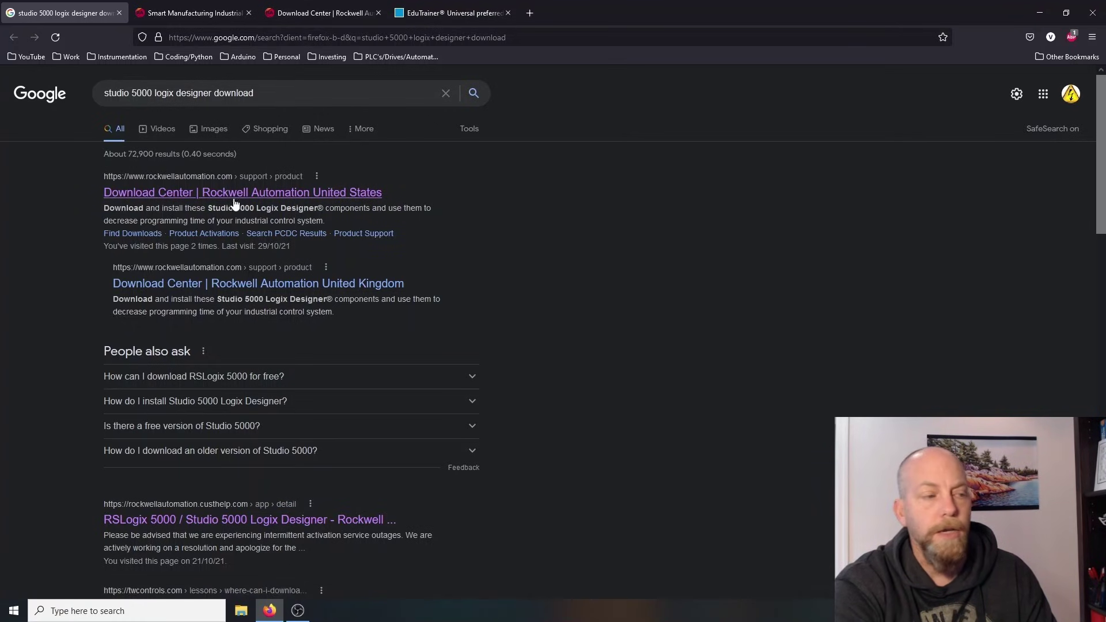
click(473, 430)
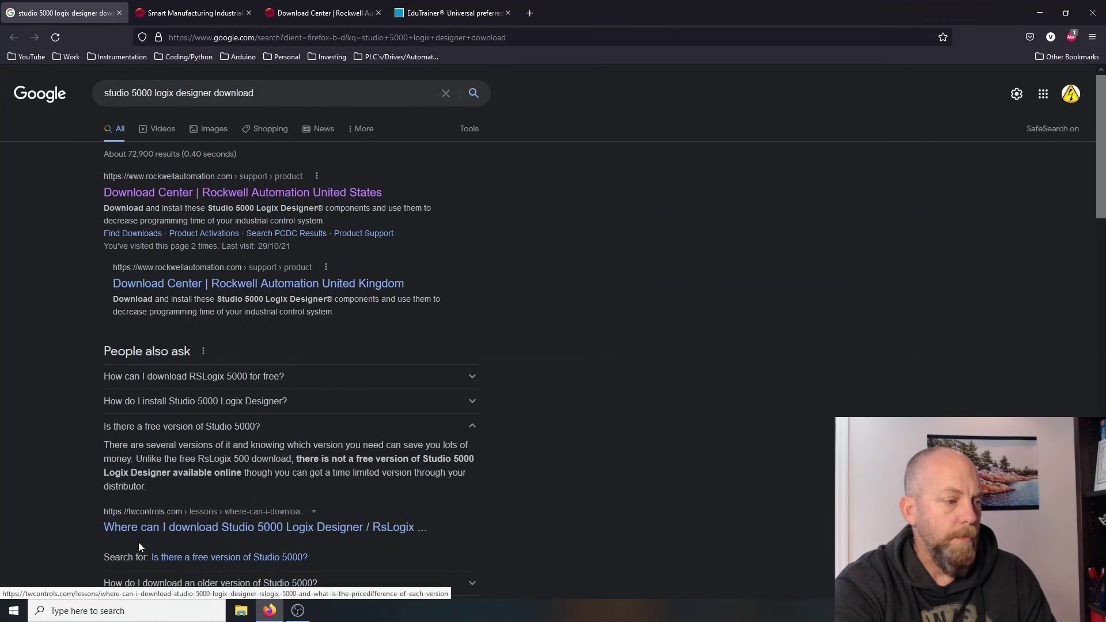
- Open the TW Controls article on downloading Studio 5000 and scroll through its edition price table
click(155, 535)
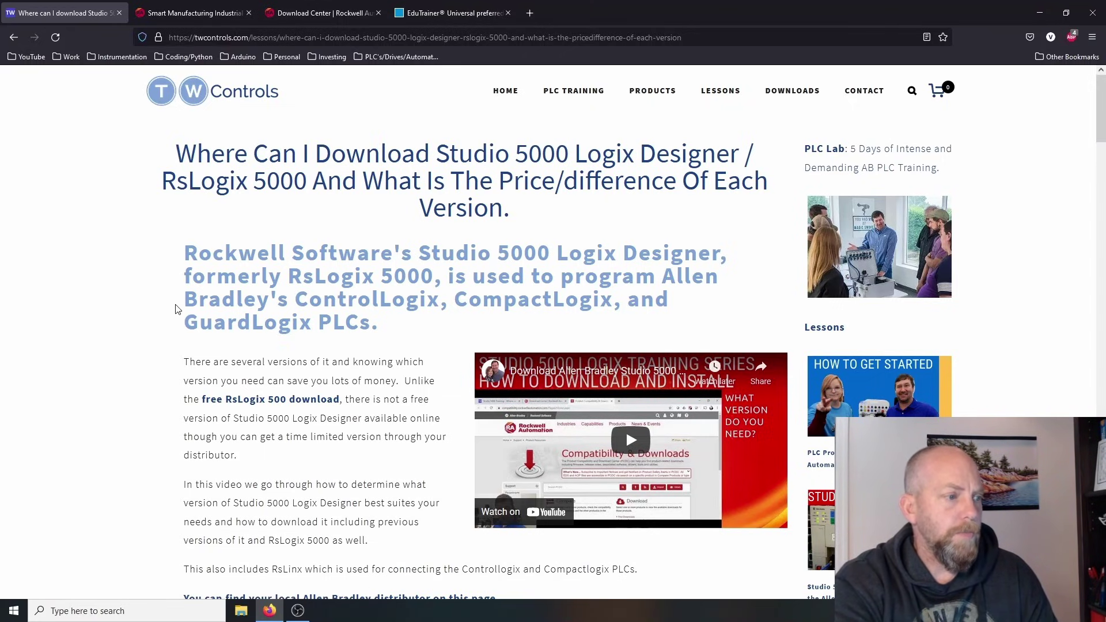
scroll(178, 311, down, 3)
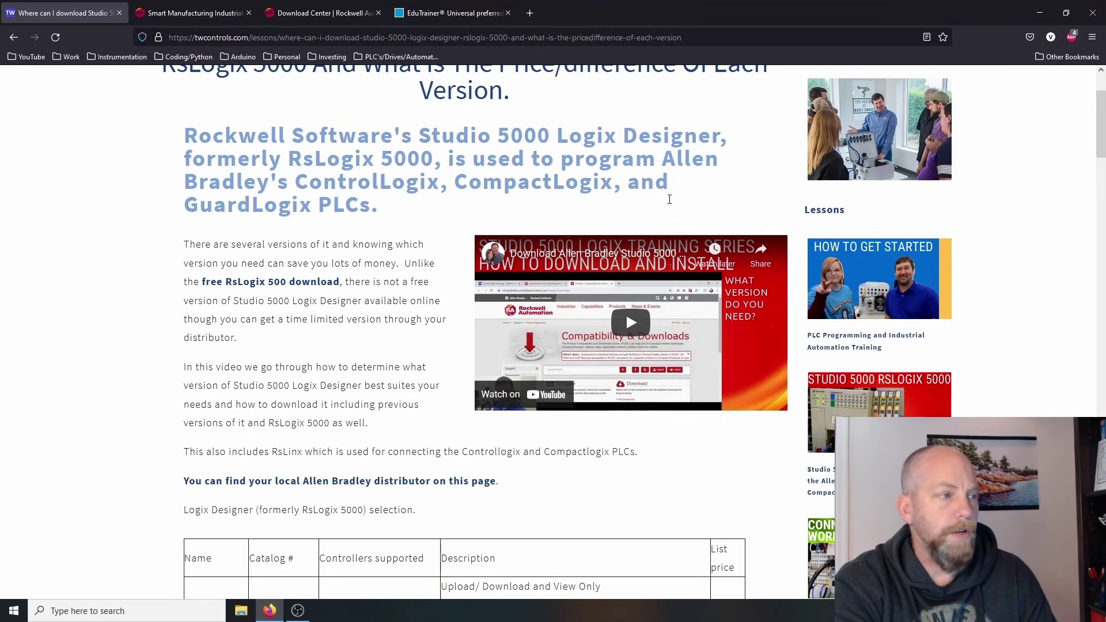
scroll(128, 319, down, 5)
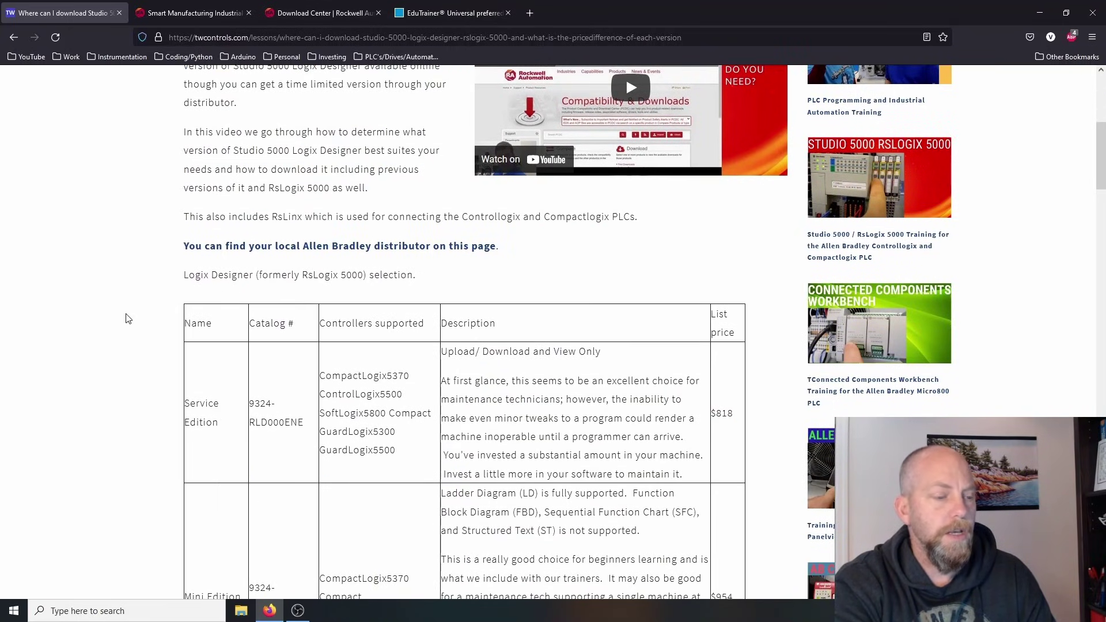
scroll(128, 319, down, 5)
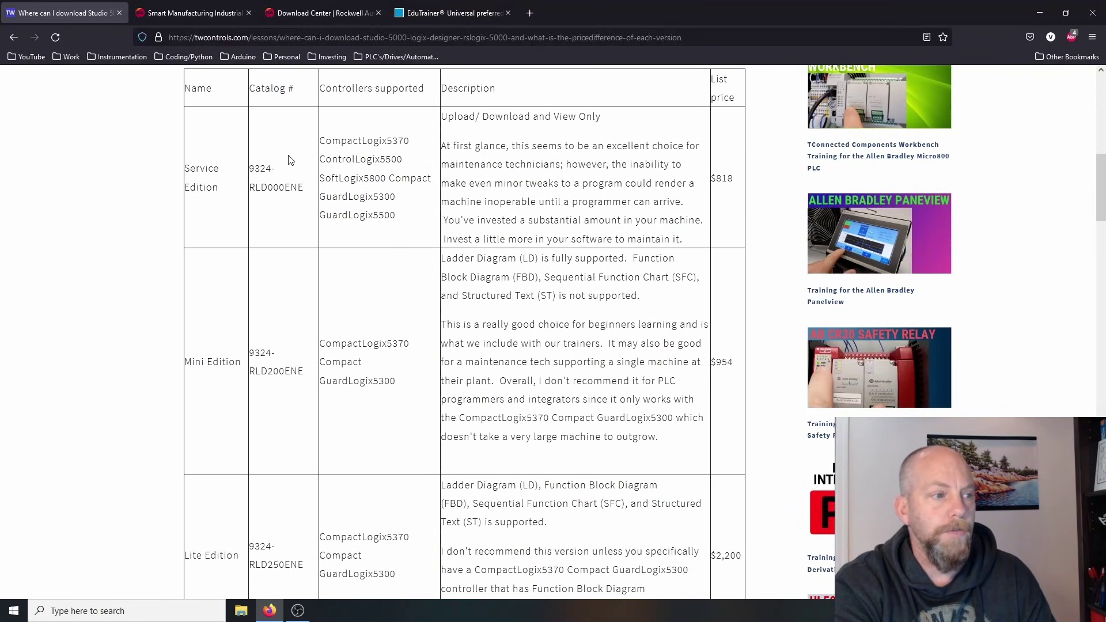
scroll(301, 330, up, 8)
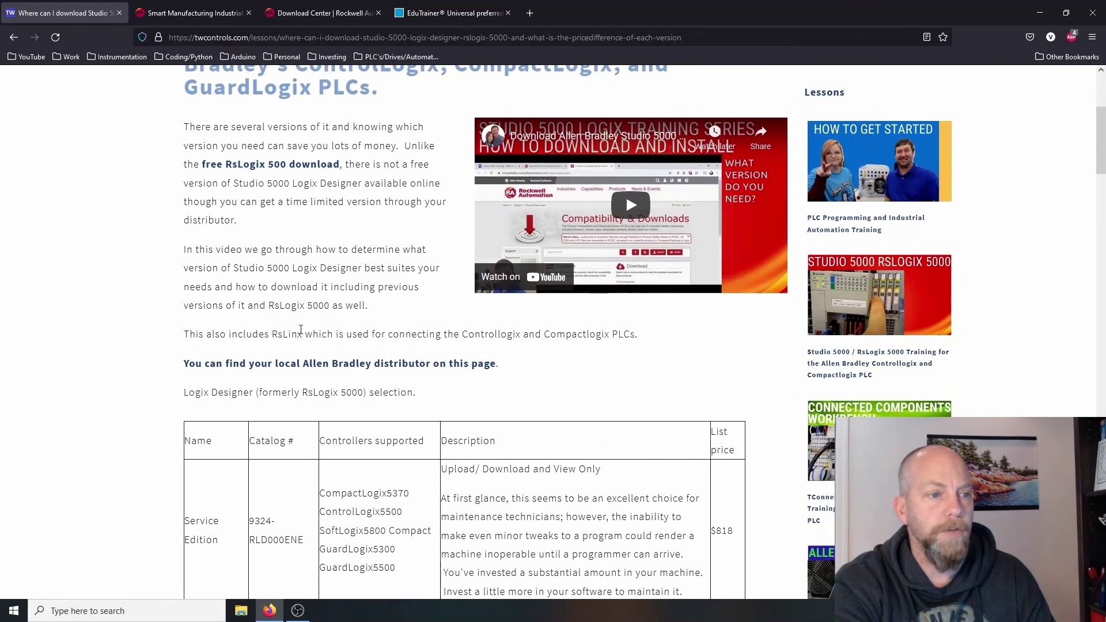
scroll(300, 329, up, 5)
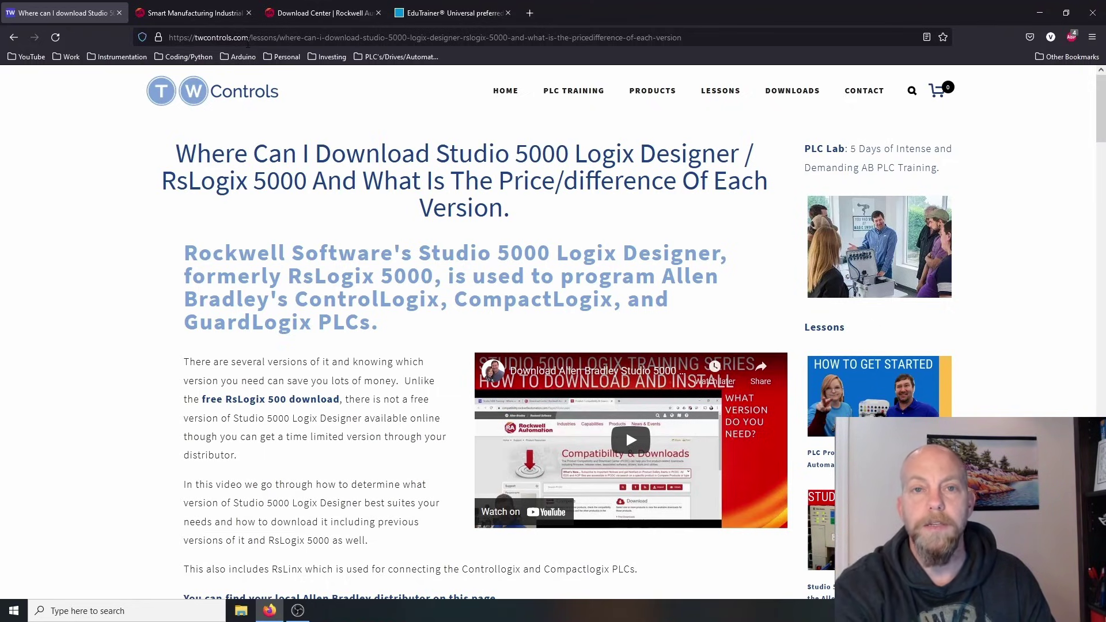
- Return to the Studio 5000 results, re-expand the free-version answer, then go to Rockwell Automation's homepage
click(13, 37)
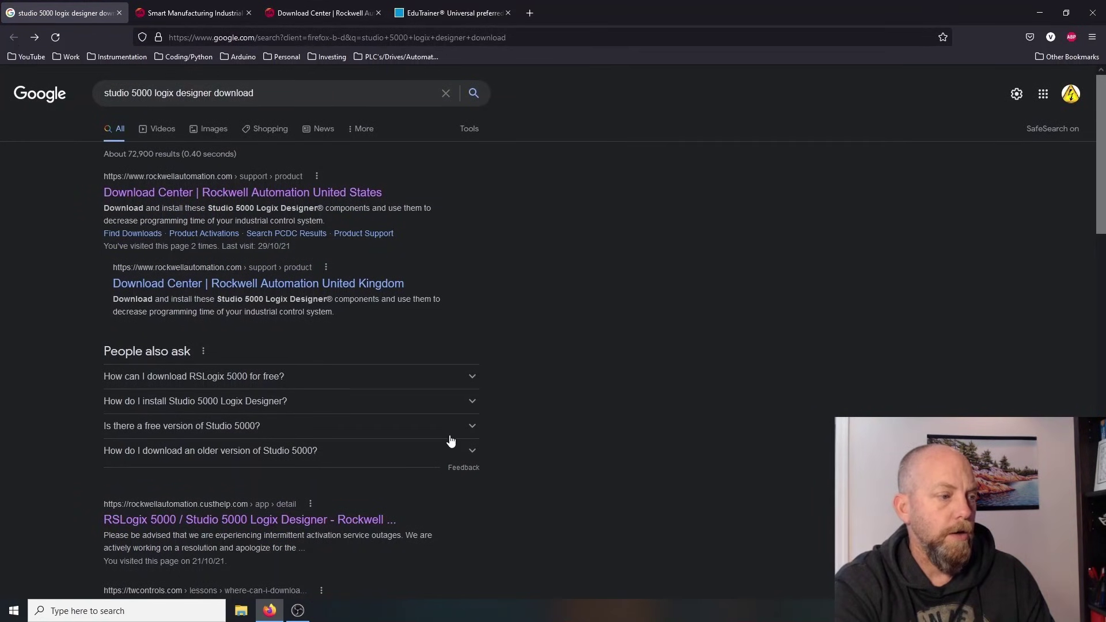
click(472, 434)
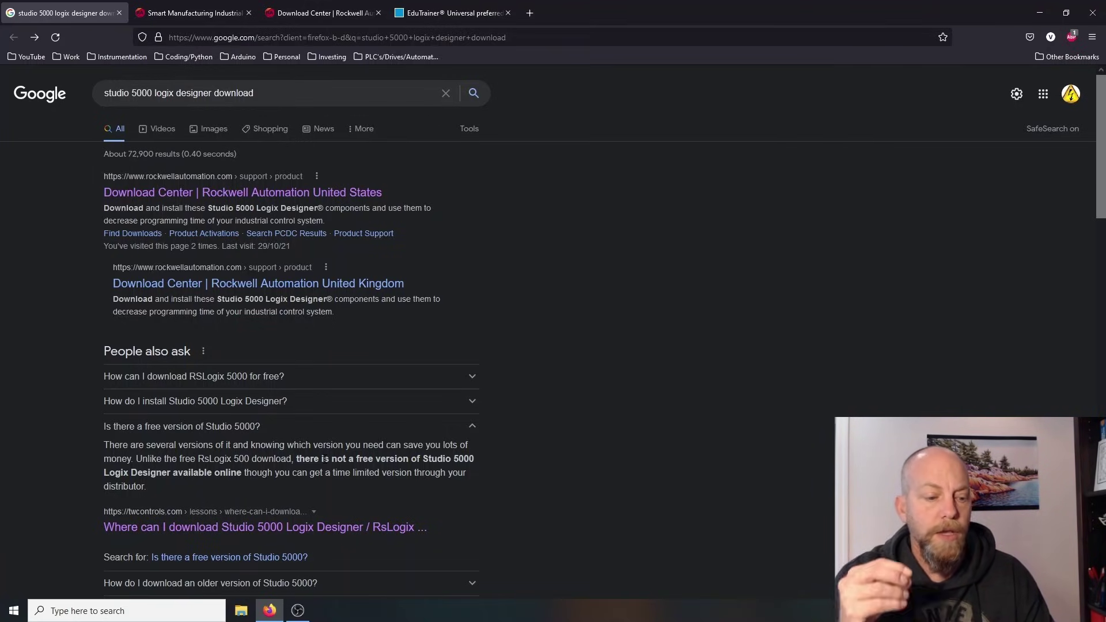
click(472, 13)
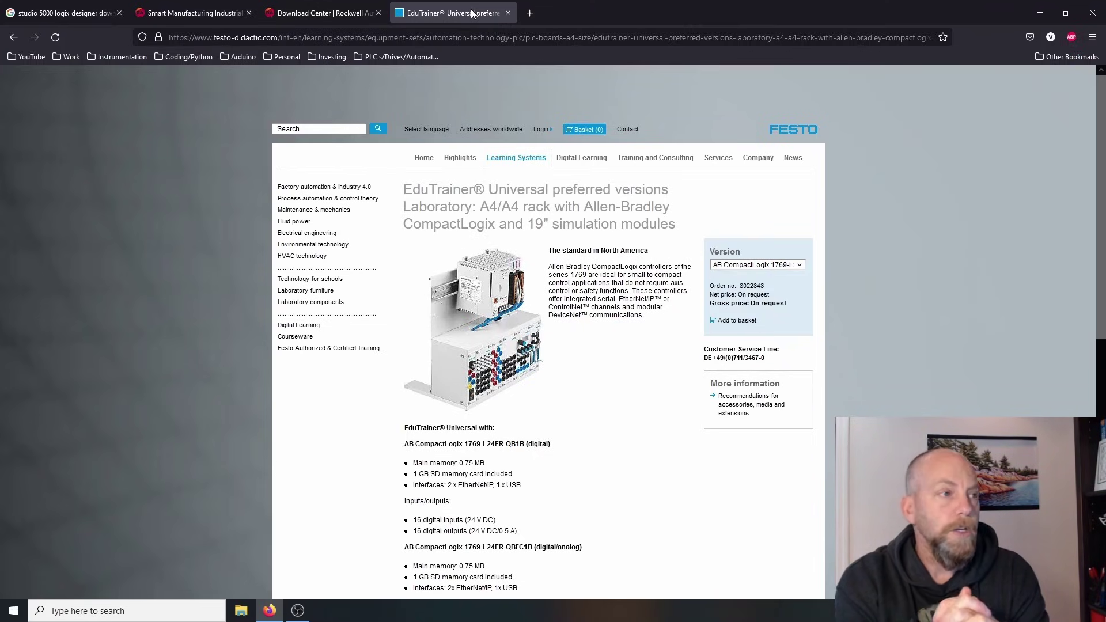
click(78, 13)
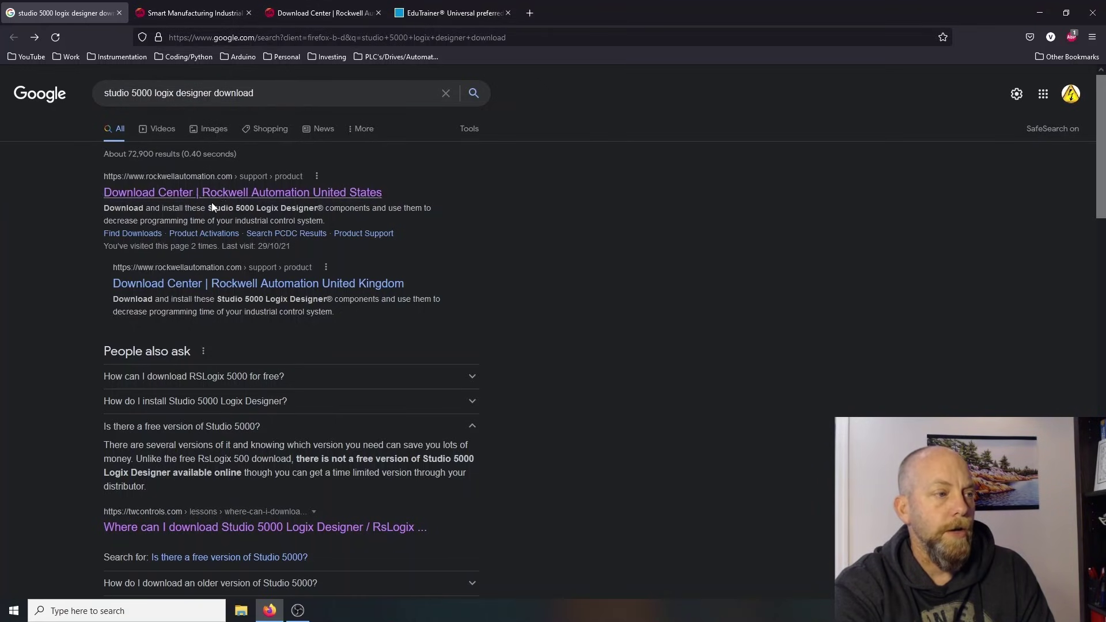
click(185, 16)
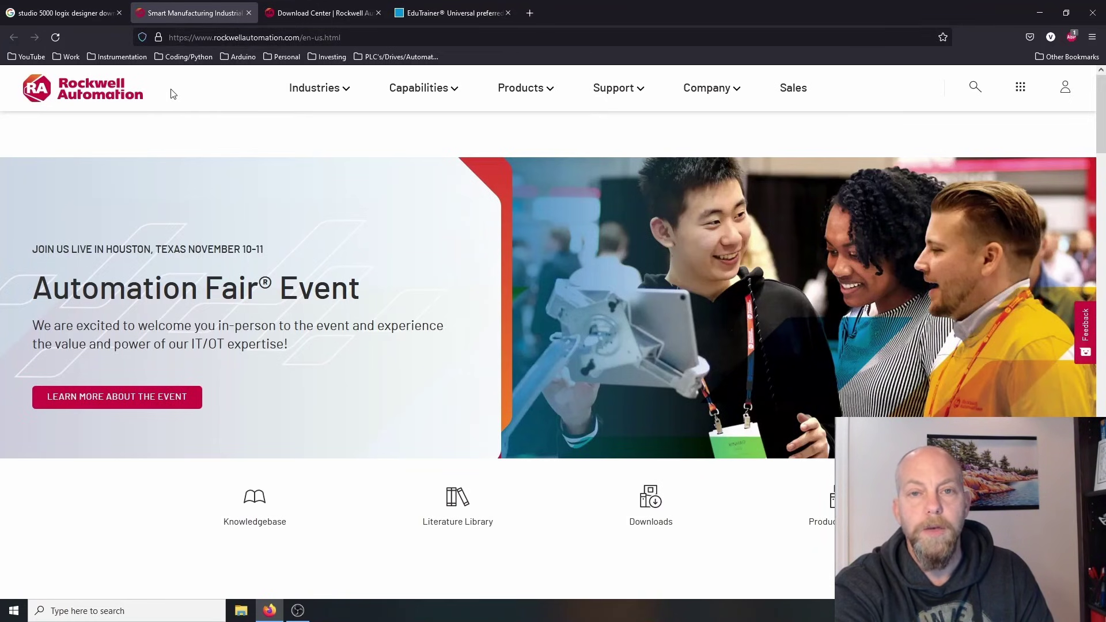
click(332, 15)
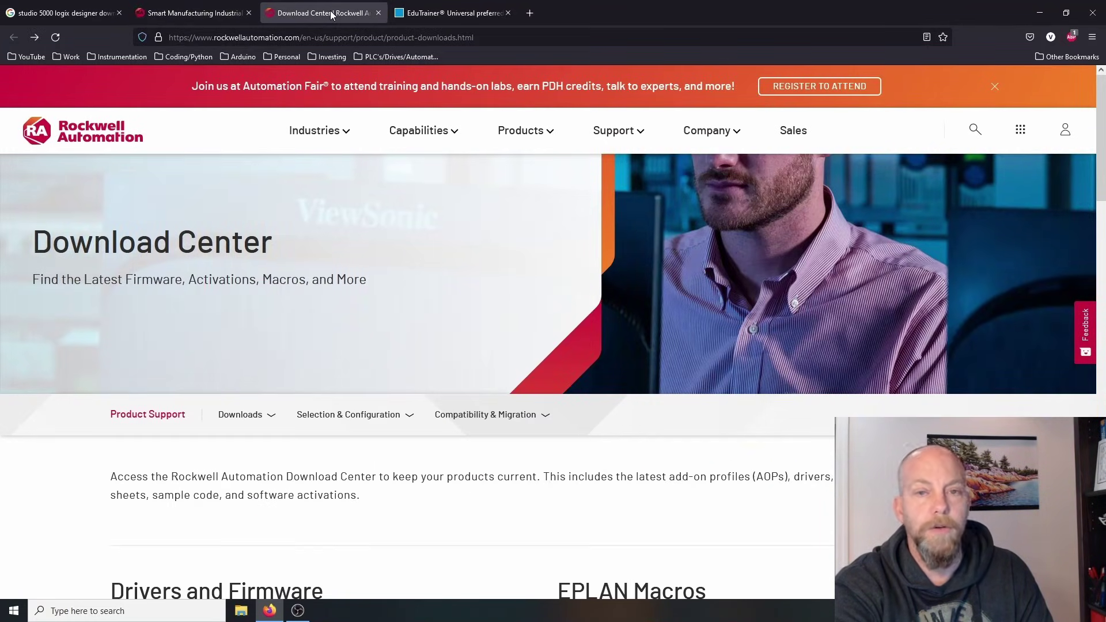
click(173, 15)
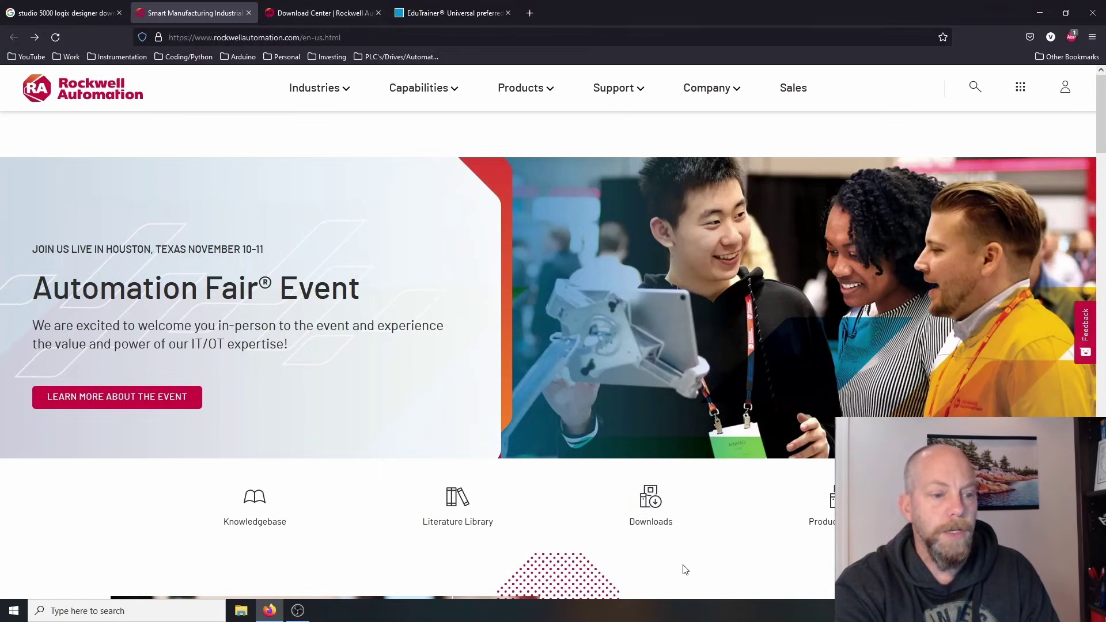
- Search the Rockwell Download Center for catalog number 9324-rldx and scroll the product results
click(650, 512)
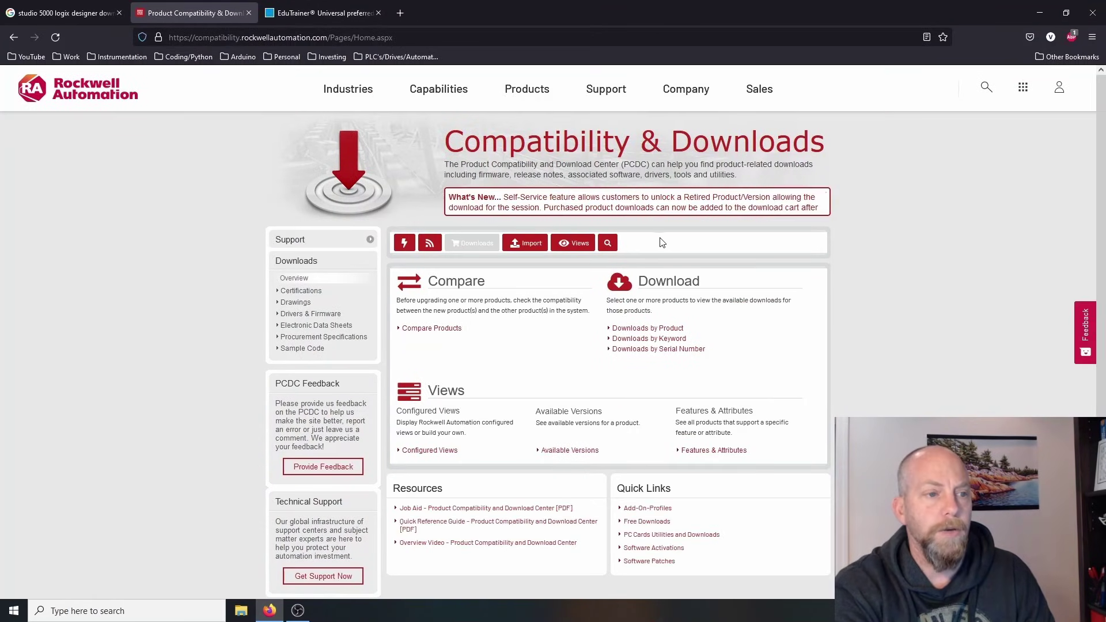
click(608, 242)
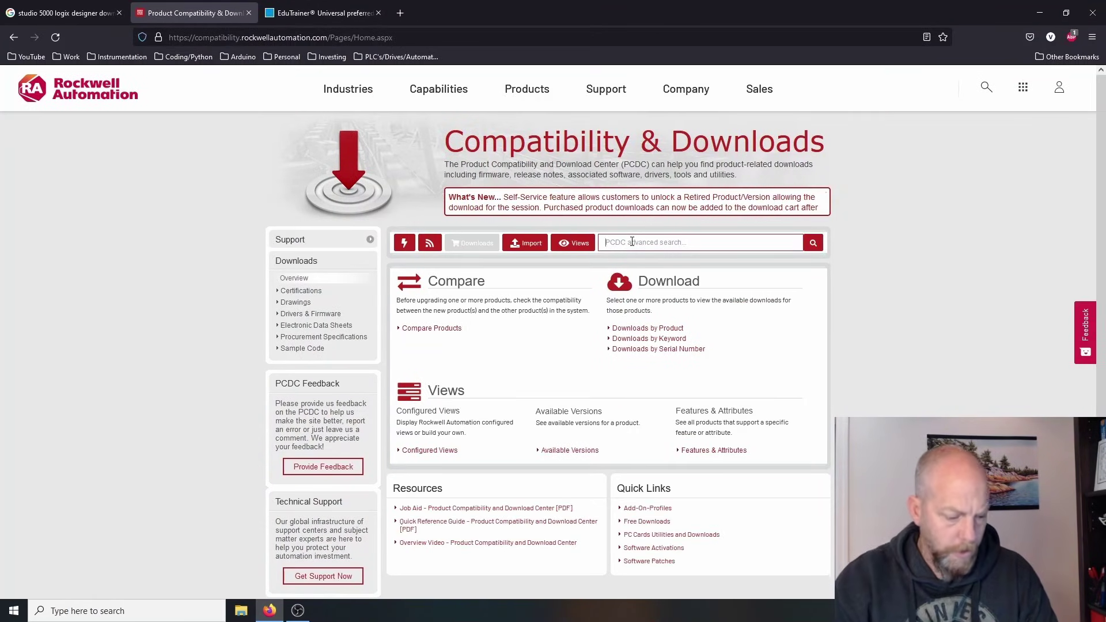
text(9234)
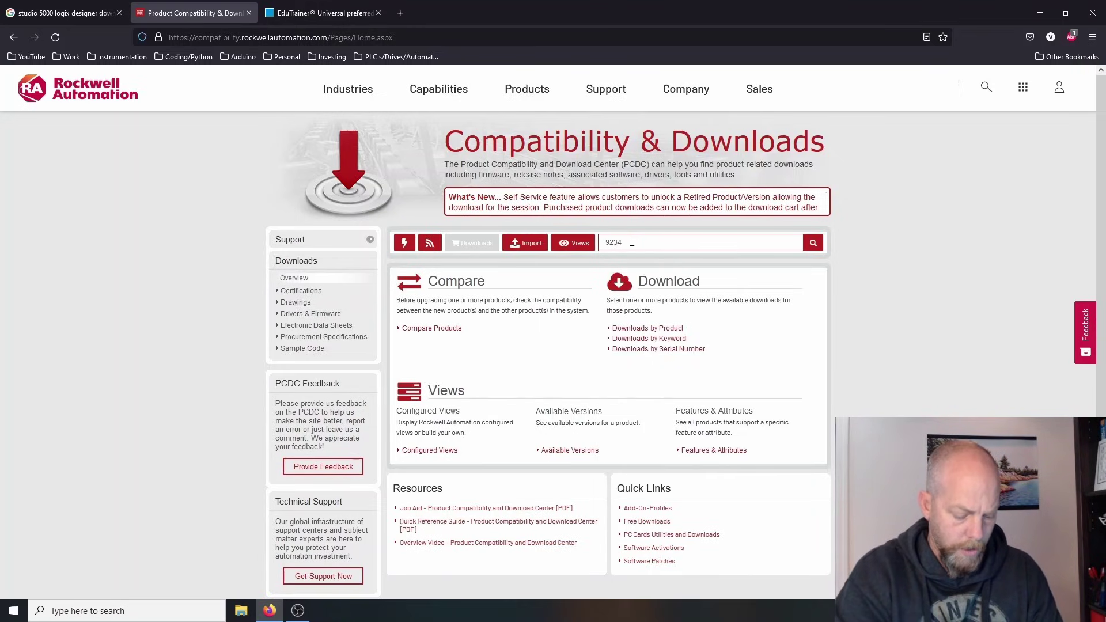
text(-r)
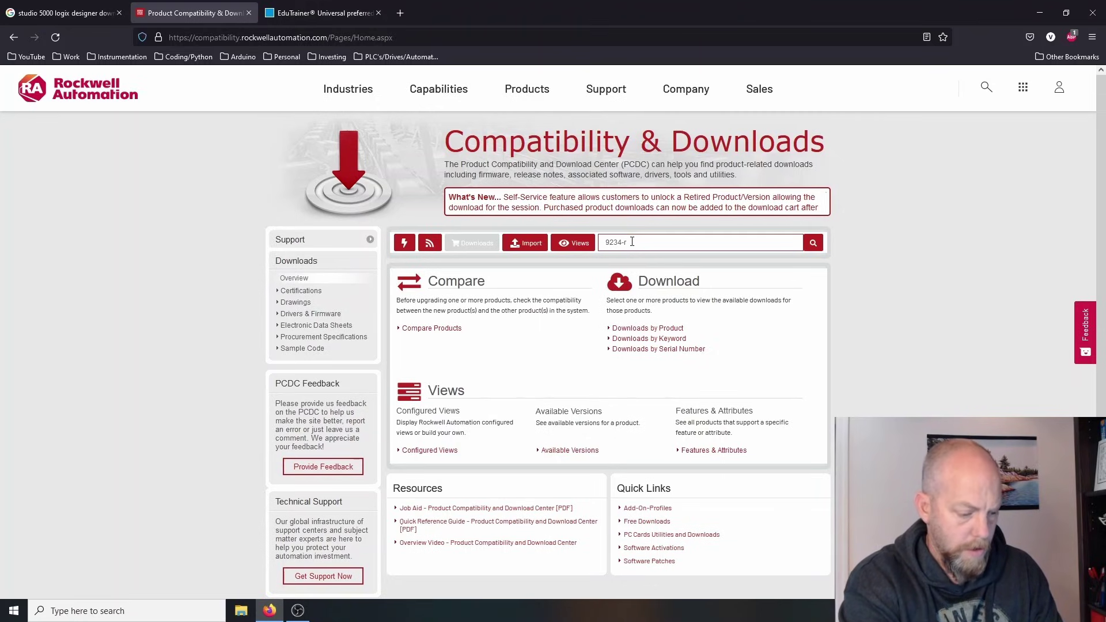
text(l)
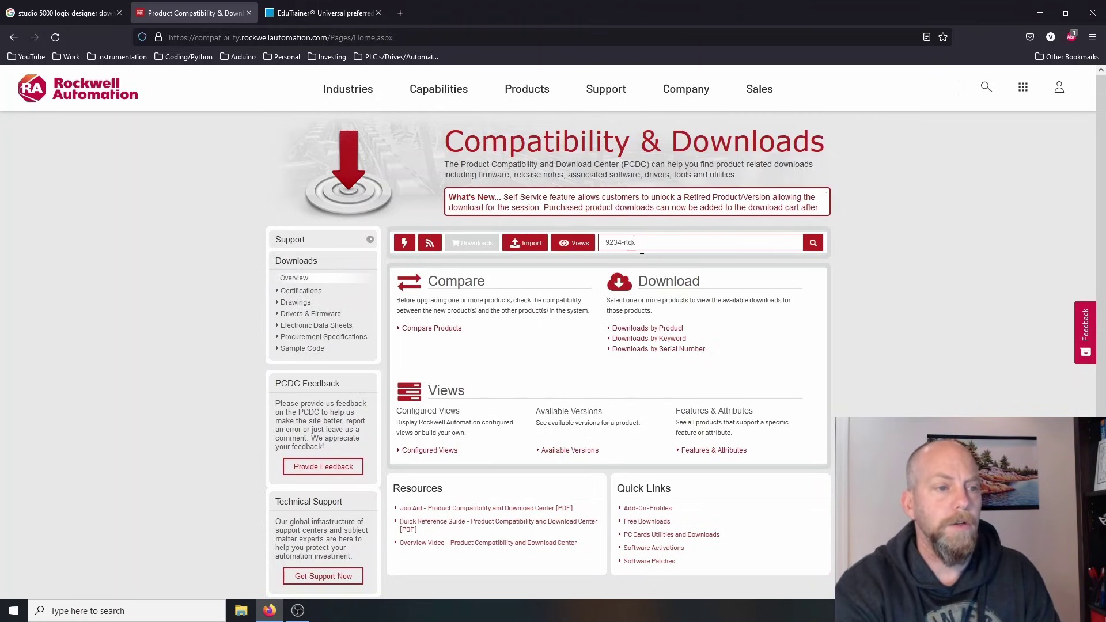
text(dx)
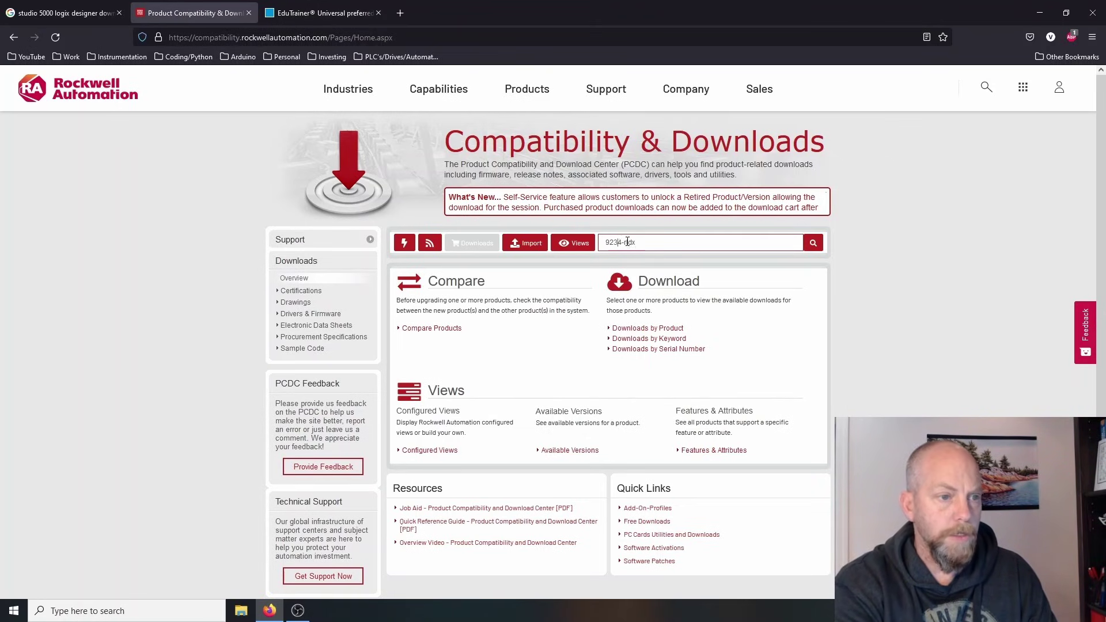
key(BackSpace)
key(BackSpace)
text(32)
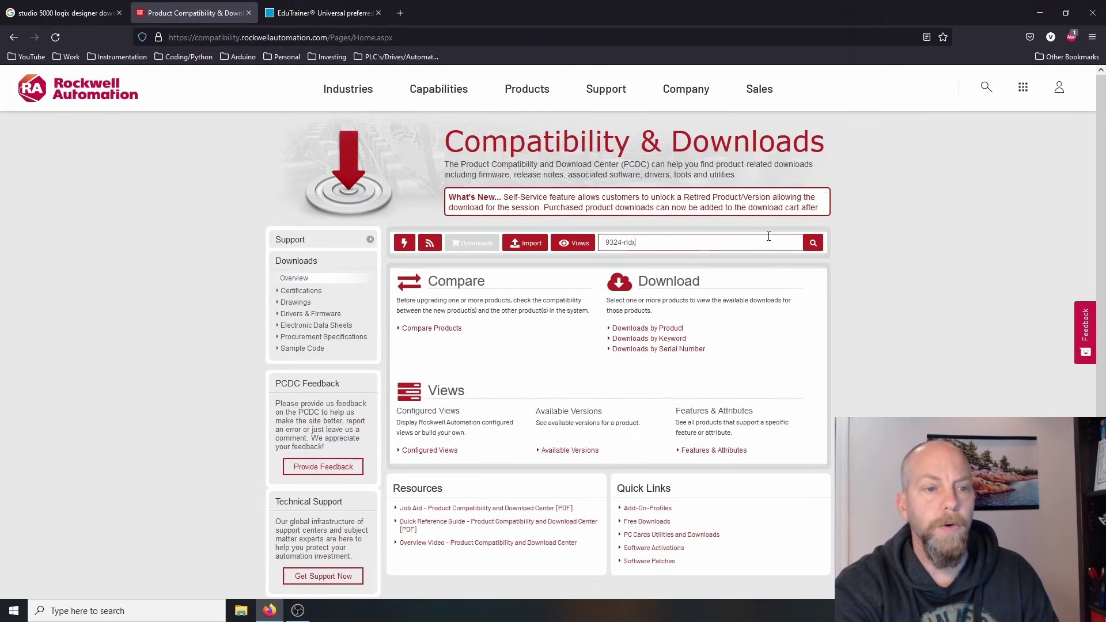
click(815, 245)
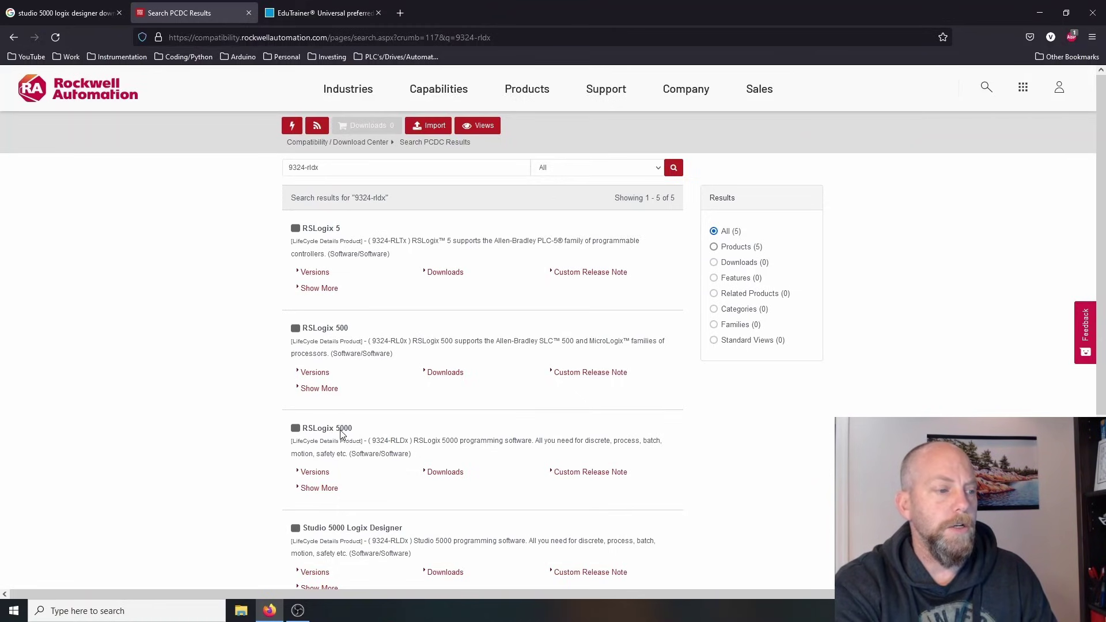
scroll(354, 404, down, 3)
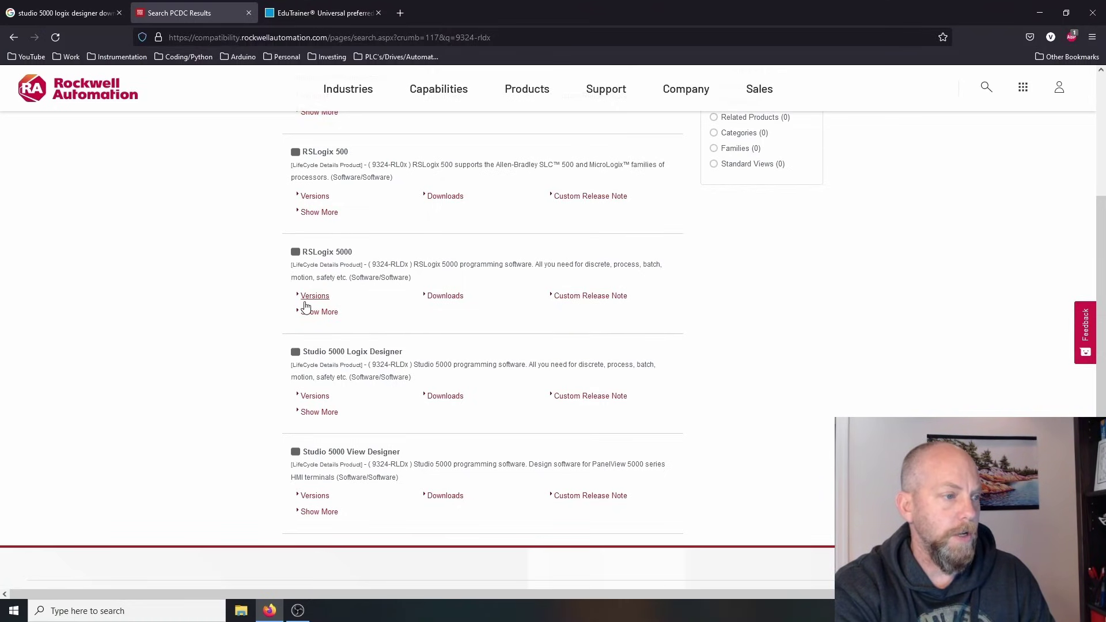
click(300, 298)
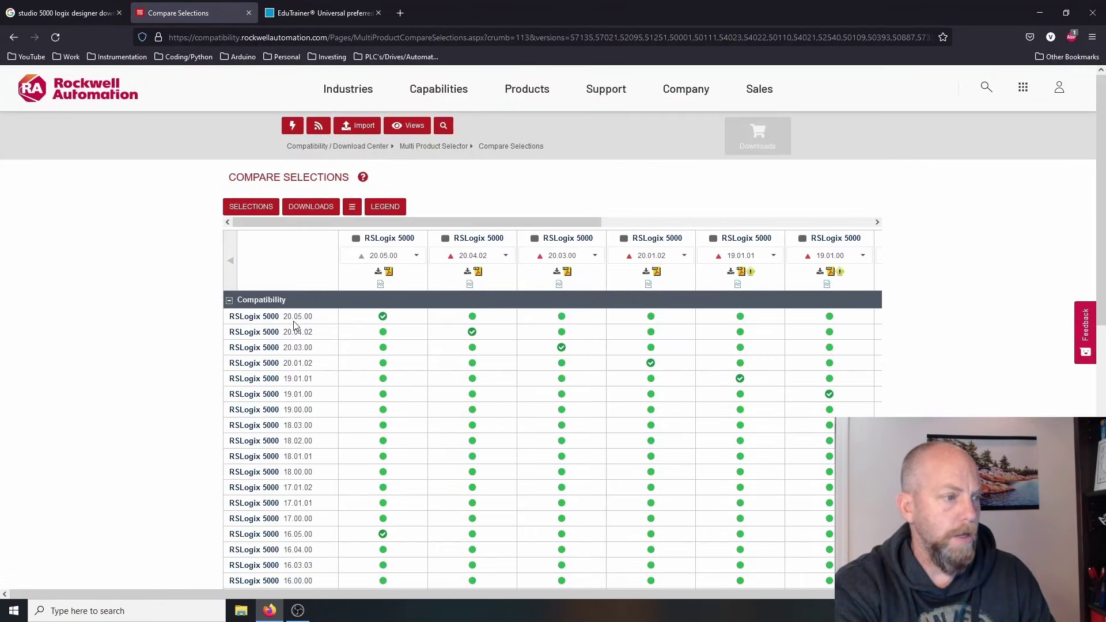
scroll(304, 317, down, 5)
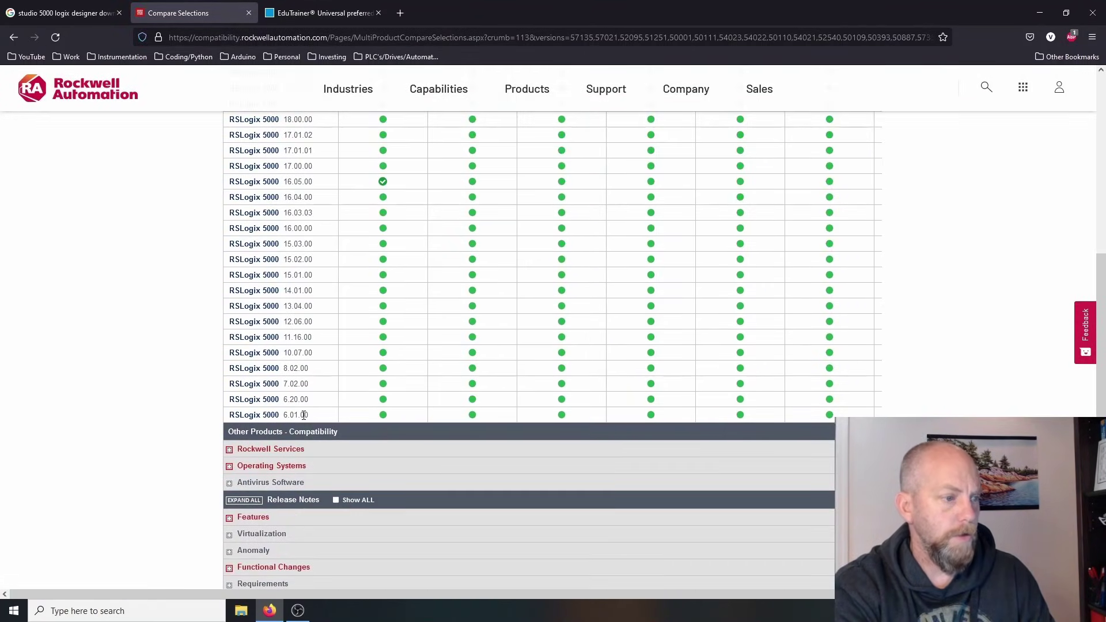
scroll(304, 415, up, 5)
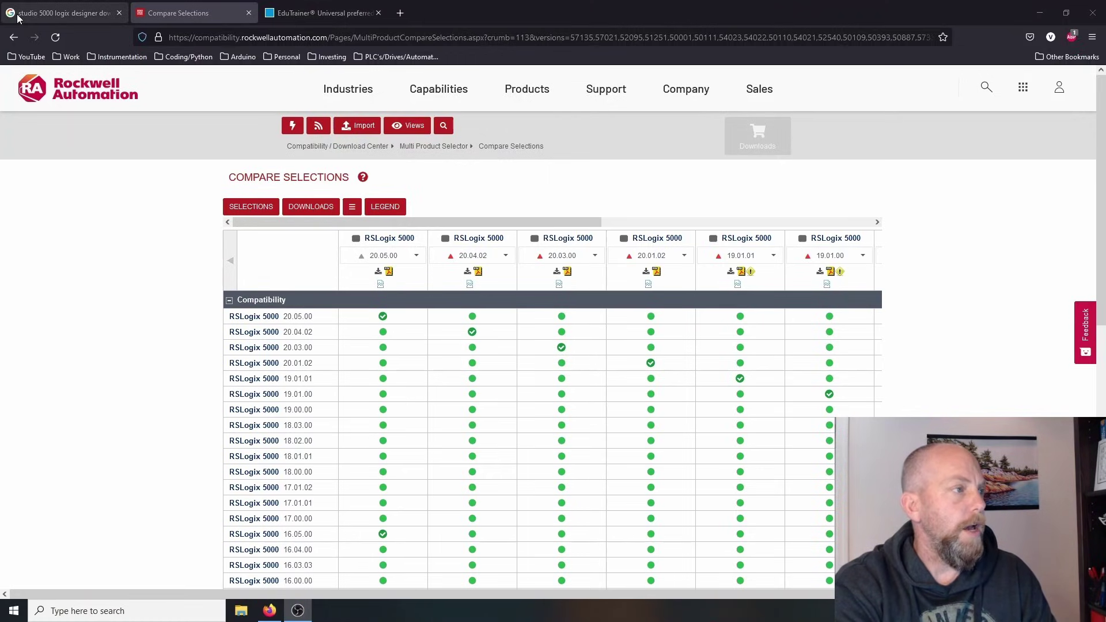
- From the 9324-rldx results, open Studio 5000 Logix Designer downloads and expand the full version list
click(12, 38)
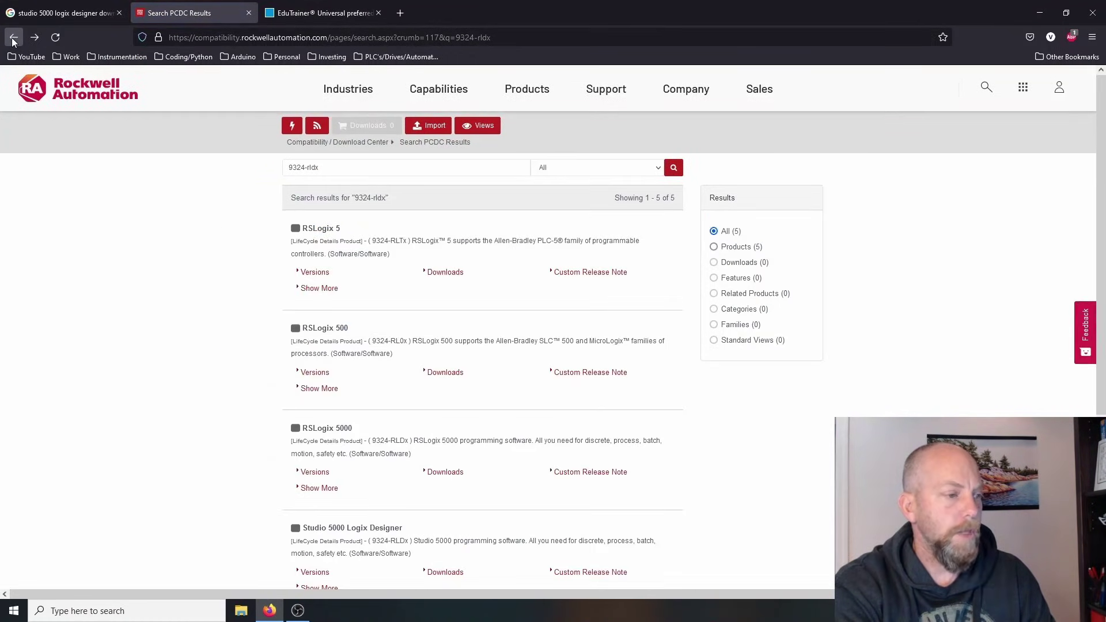
scroll(282, 404, down, 3)
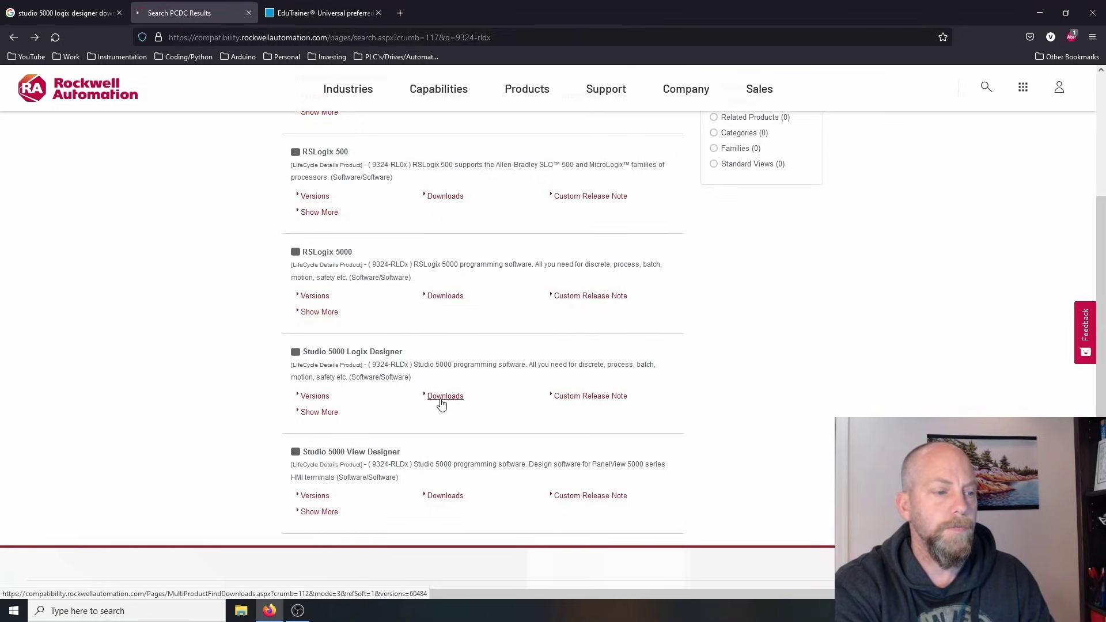
click(441, 400)
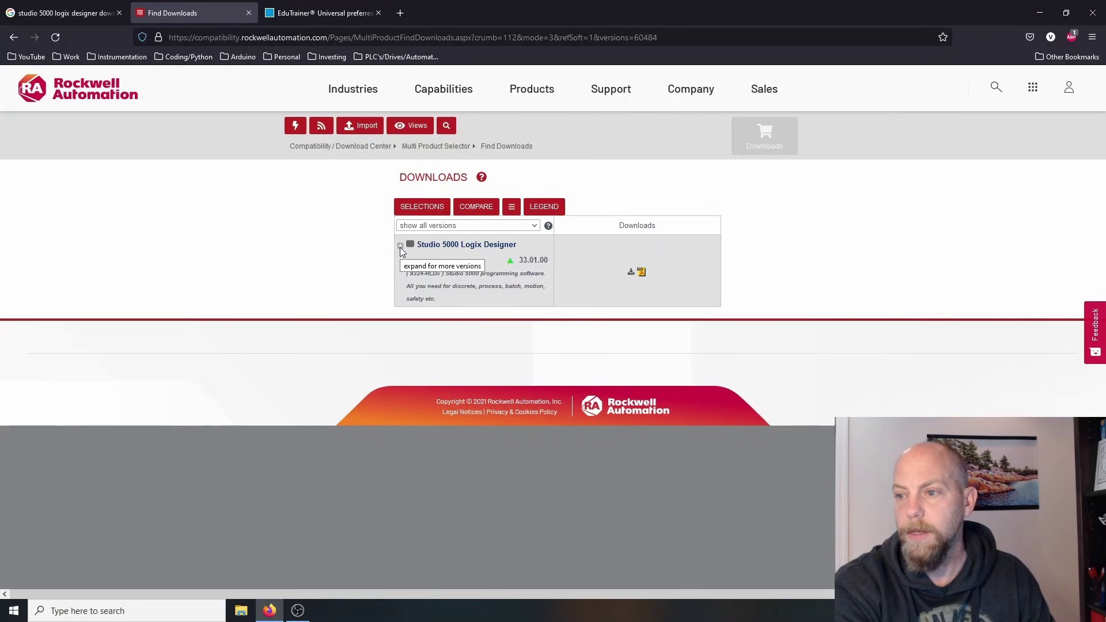
click(400, 246)
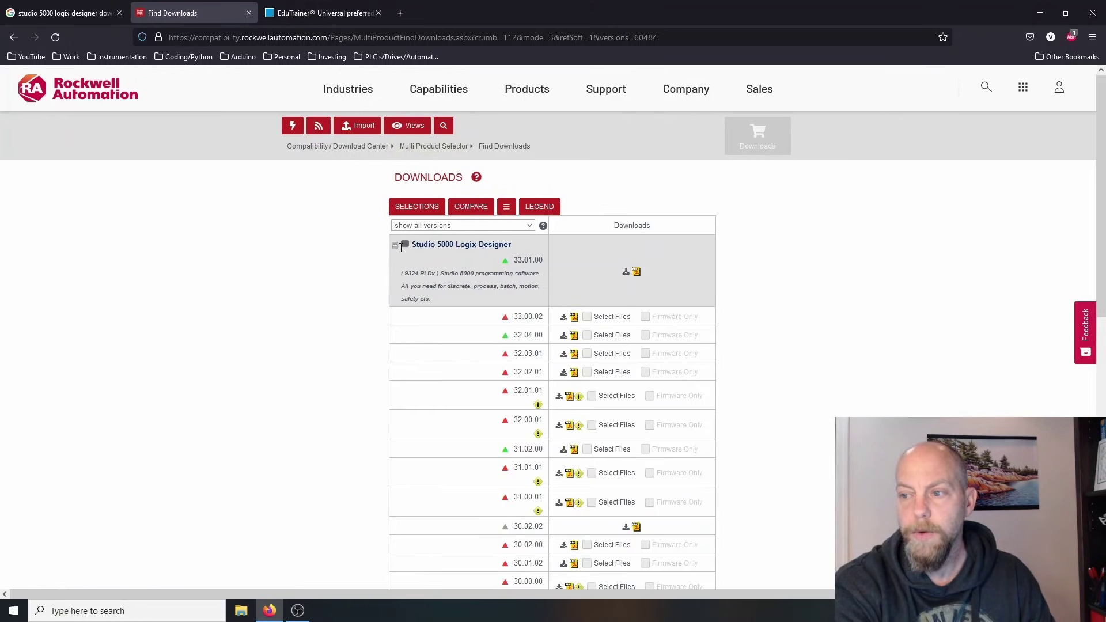
scroll(445, 348, down, 10)
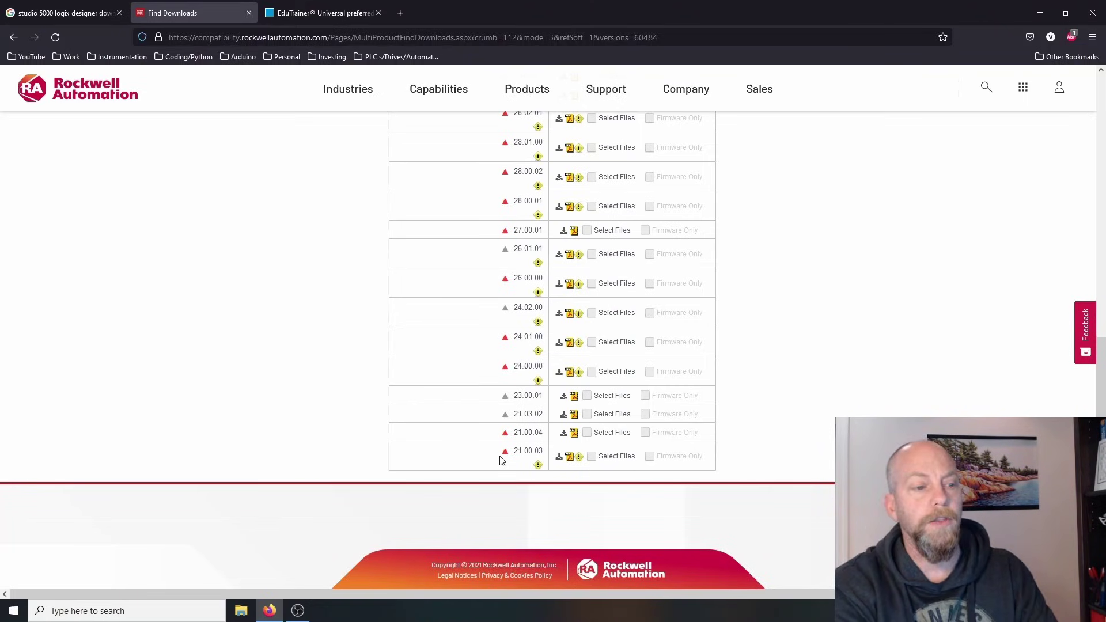
scroll(501, 460, up, 6)
scroll(500, 457, up, 3)
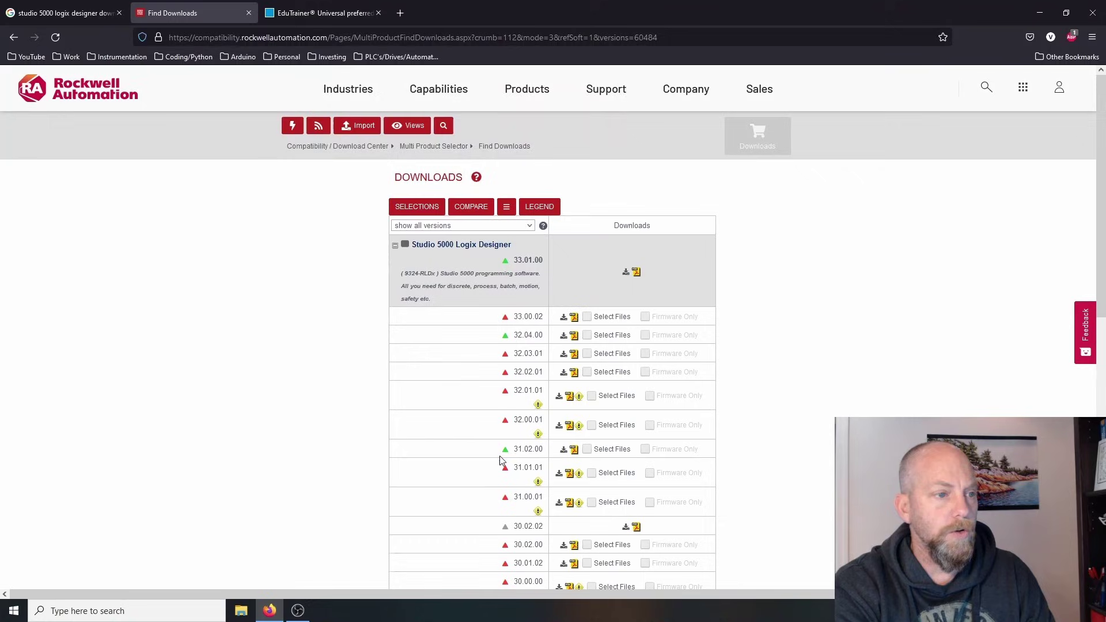
- Request the 33.01.00 download and start entering the account e-mail on the sign-in page
click(626, 273)
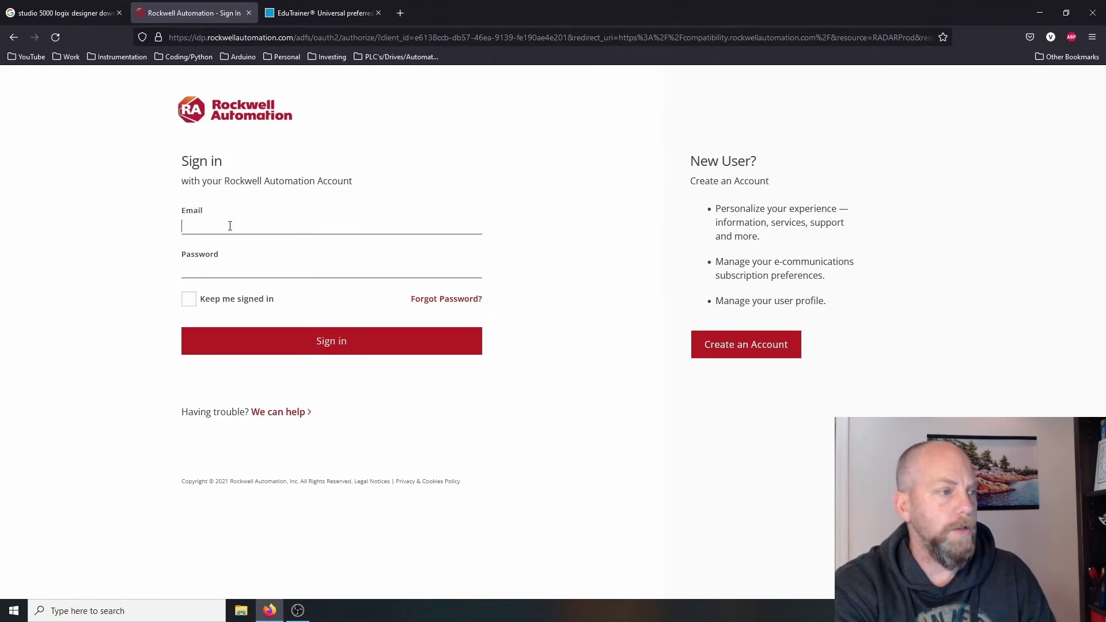
click(230, 225)
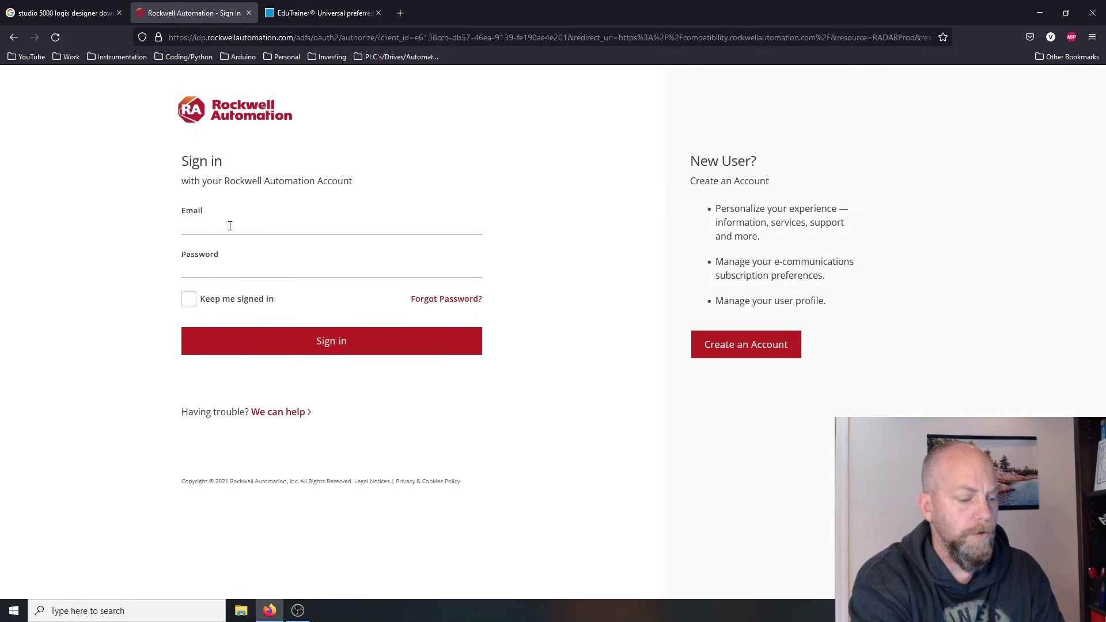
text(d)
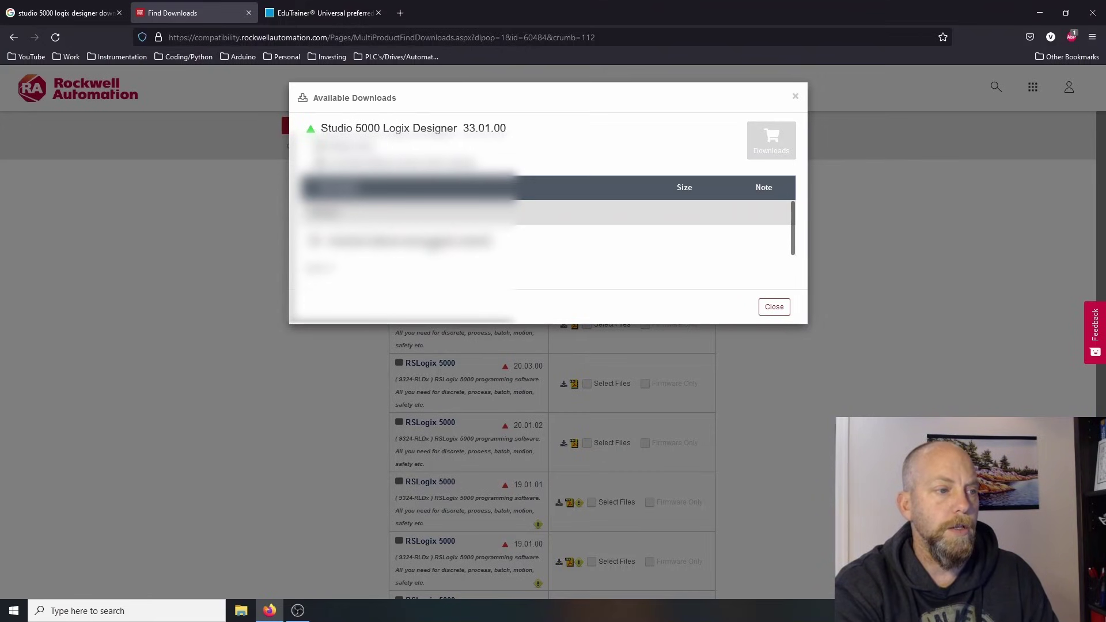
- Continue to the entitlement check and scroll the Available Software list to Studio 5000 Professional Edition 33.01.00
click(771, 140)
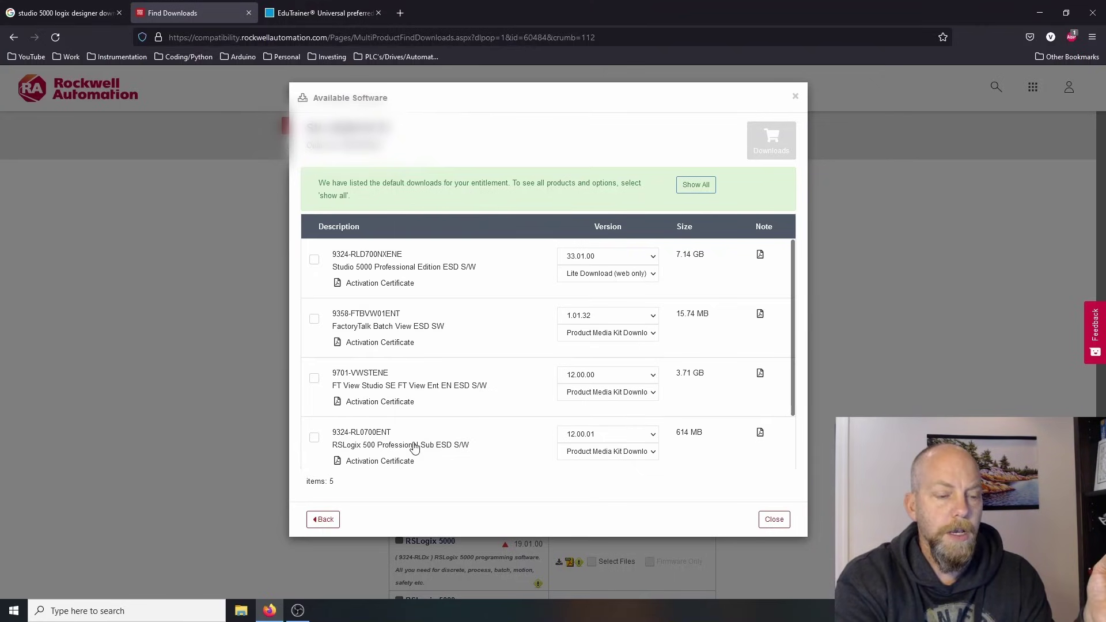
drag(797, 319, 800, 394)
scroll(634, 357, up, 2)
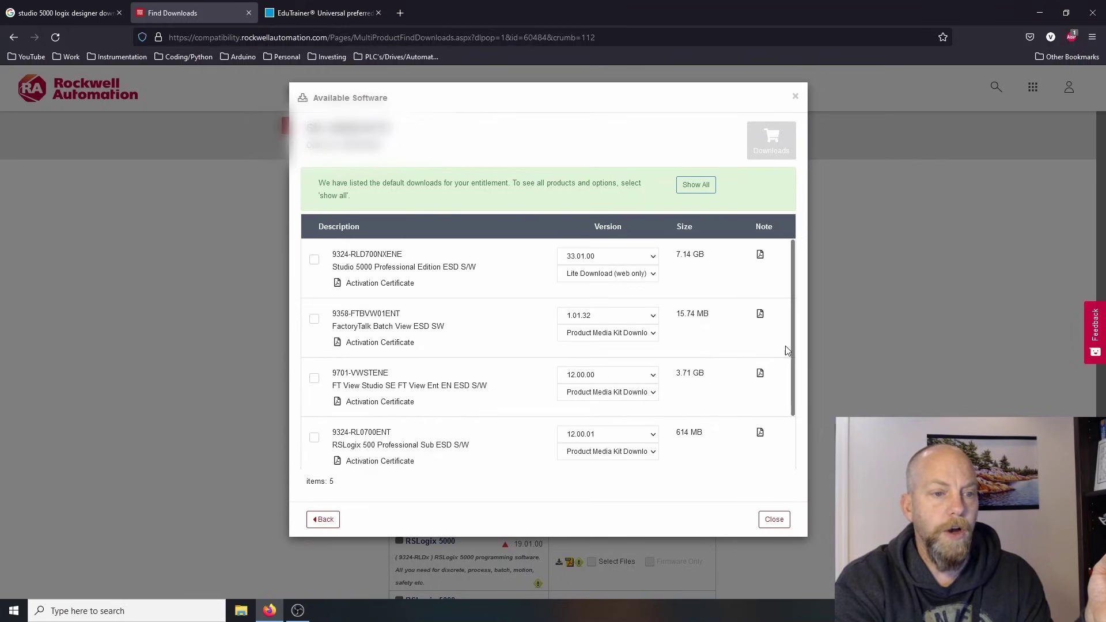
scroll(795, 346, down, 2)
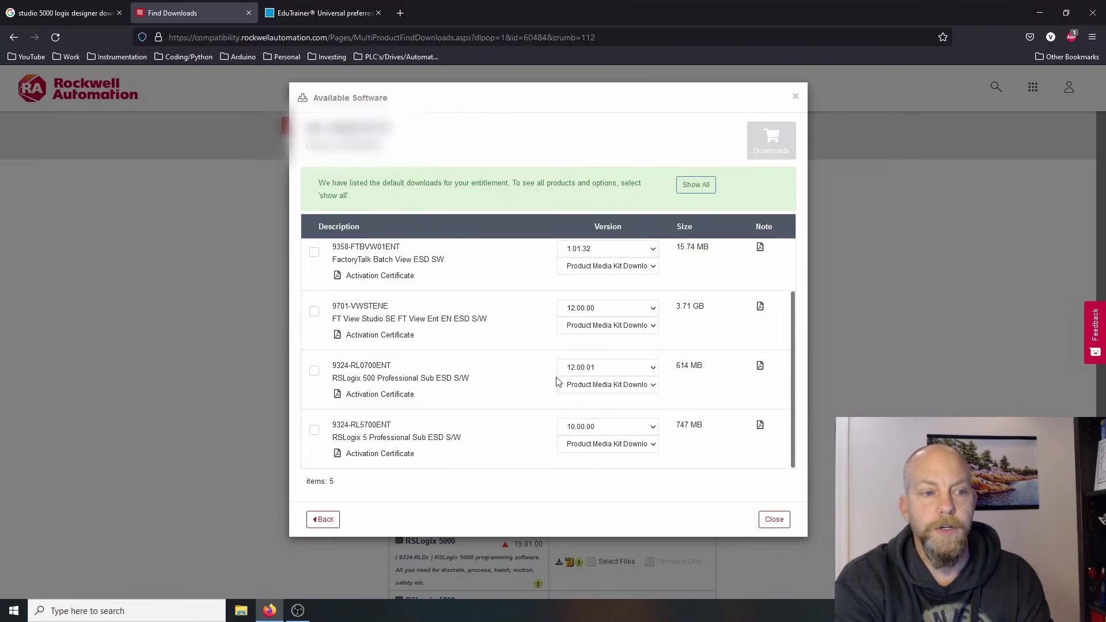
drag(795, 348, 797, 281)
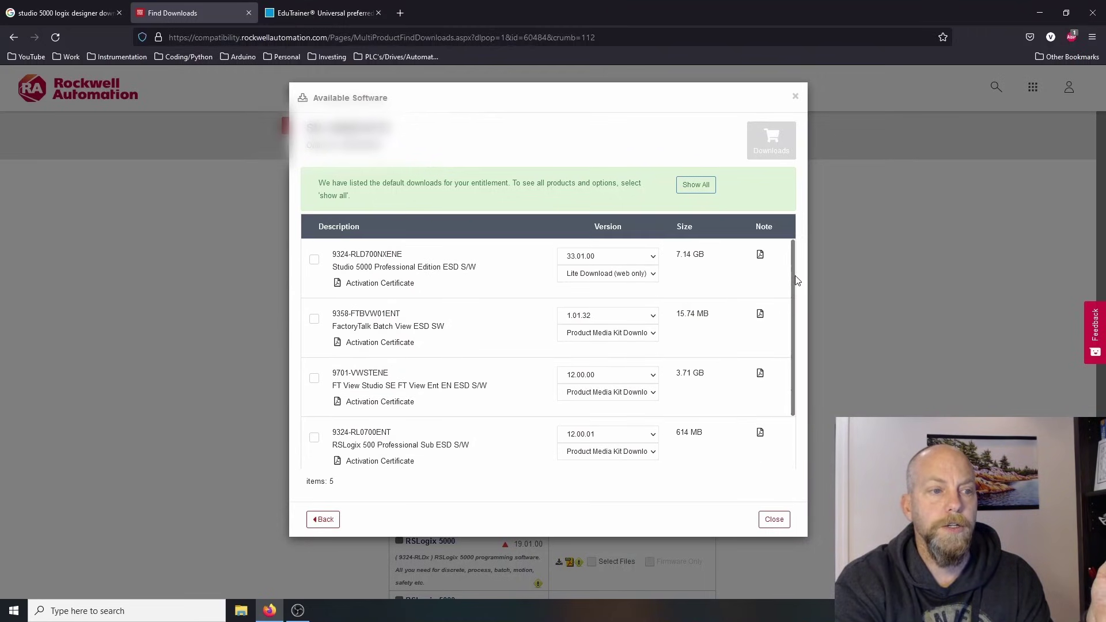
- Select Studio 5000 Professional Edition and FactoryTalk Batch View, accept the licence, and download both
click(314, 260)
click(314, 321)
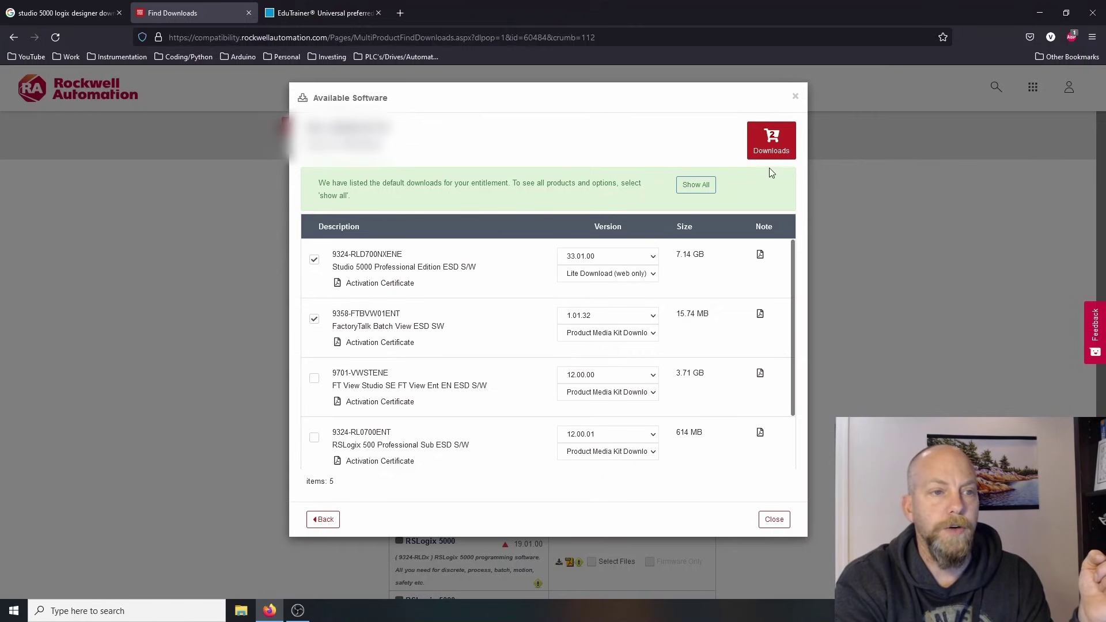
click(783, 148)
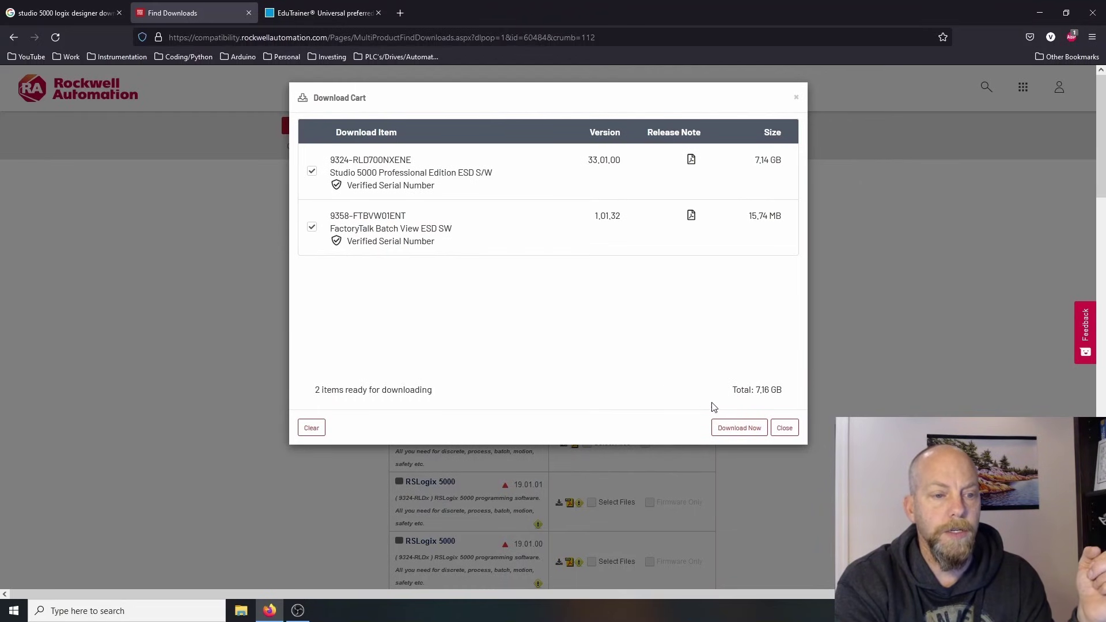
click(740, 429)
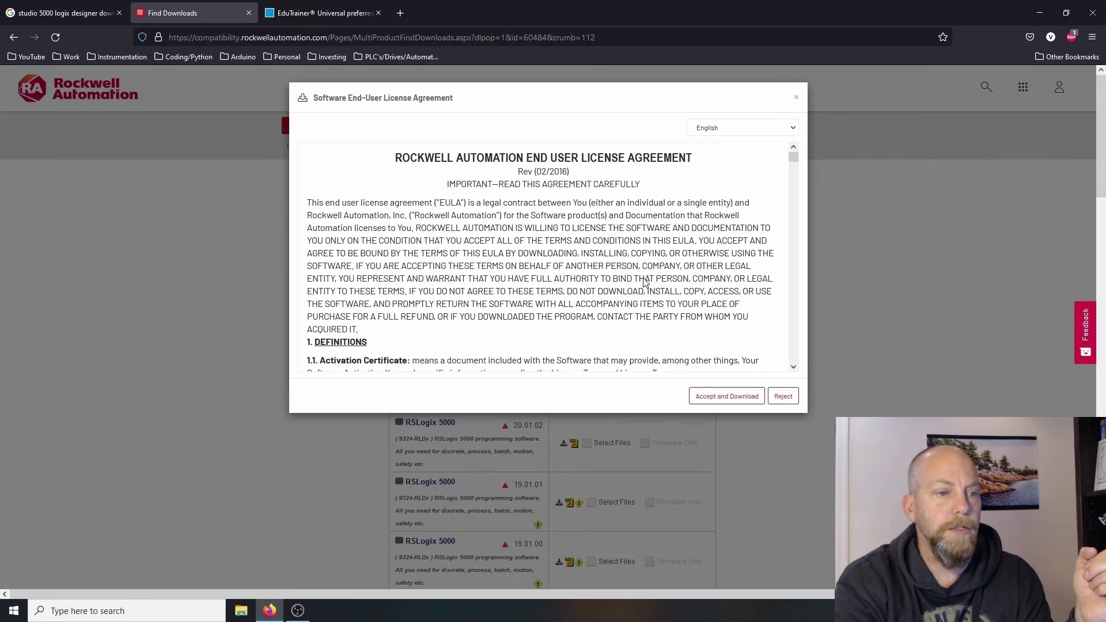
click(737, 398)
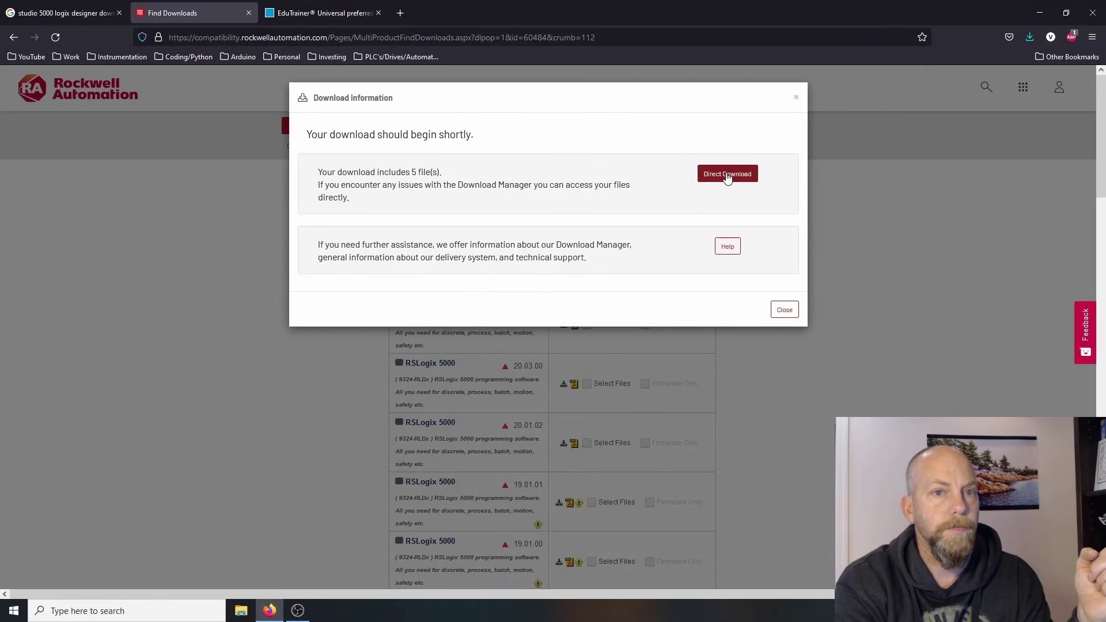
click(1031, 38)
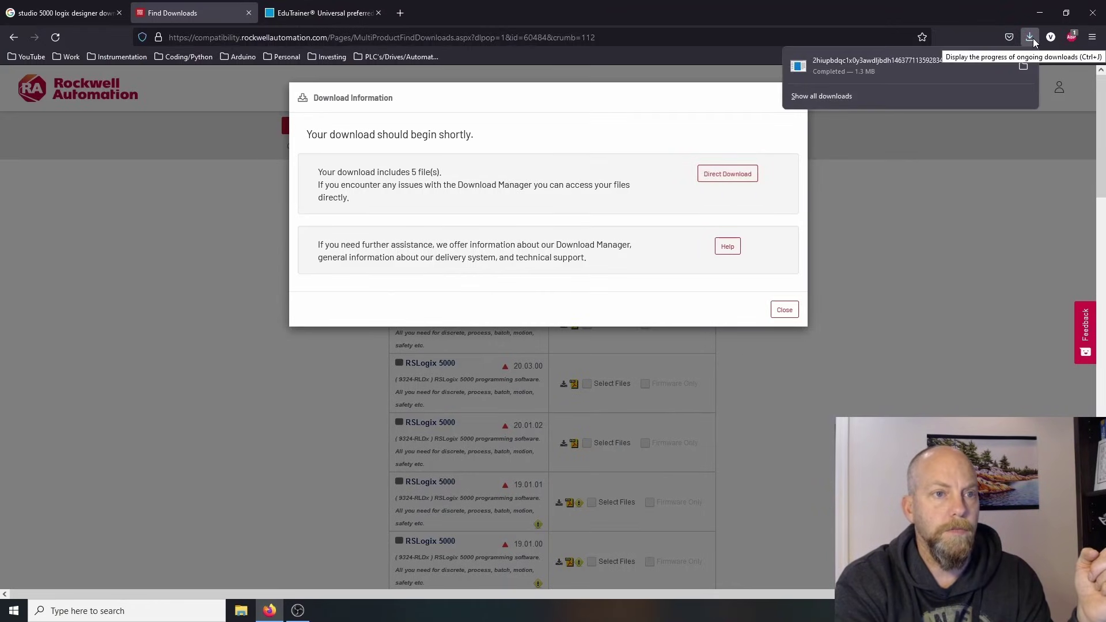
- Run the downloaded Download Manager file so both packages finish downloading to C:\RA
click(825, 69)
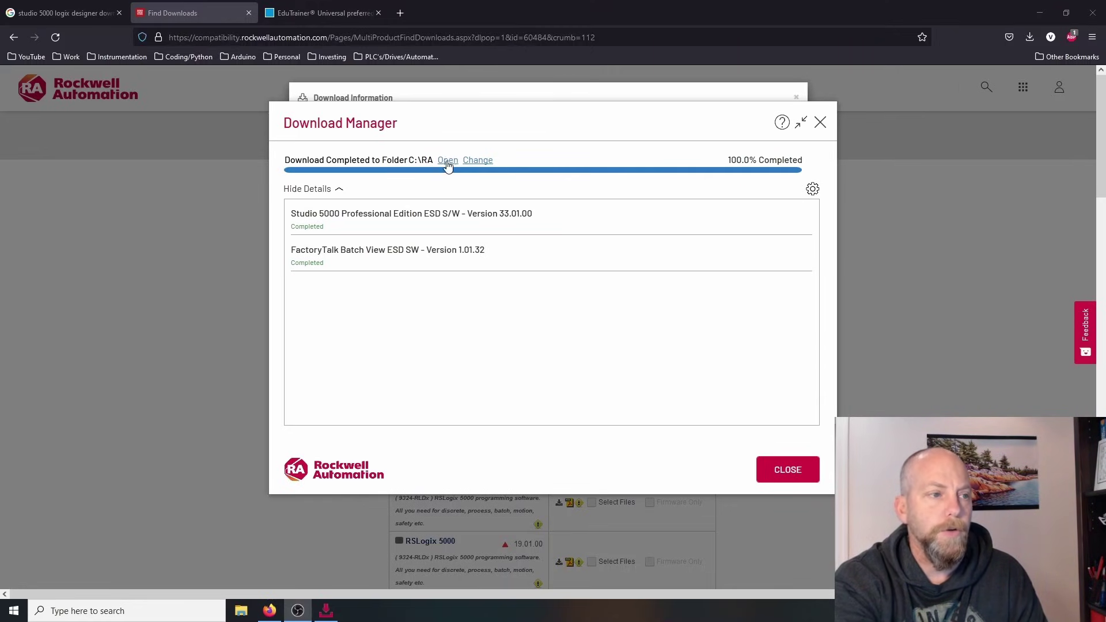
- Open C:\RA, go into the CF+_V4.00.00_wFTSP_6.20.00 package folder, and run Setup.exe
click(447, 161)
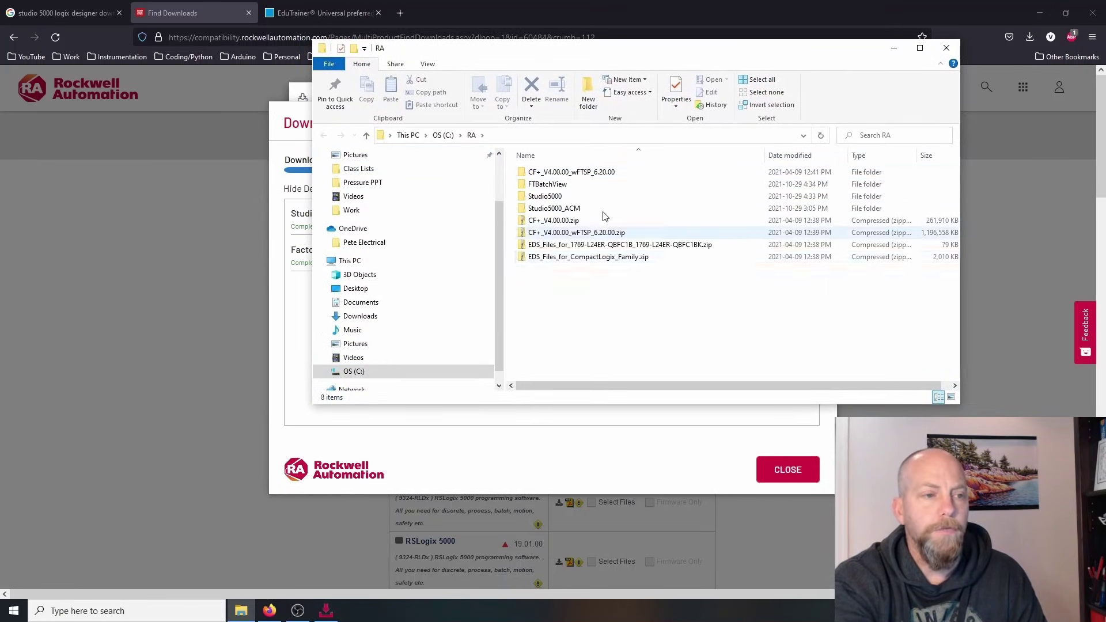
double_click(561, 173)
double_click(562, 173)
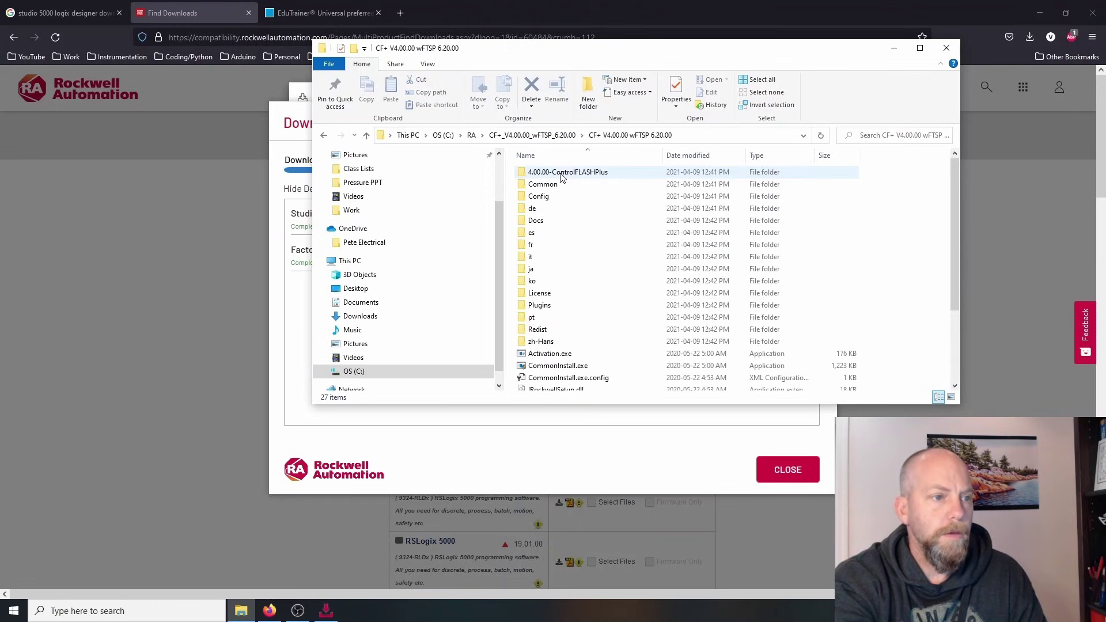
scroll(563, 217, down, 3)
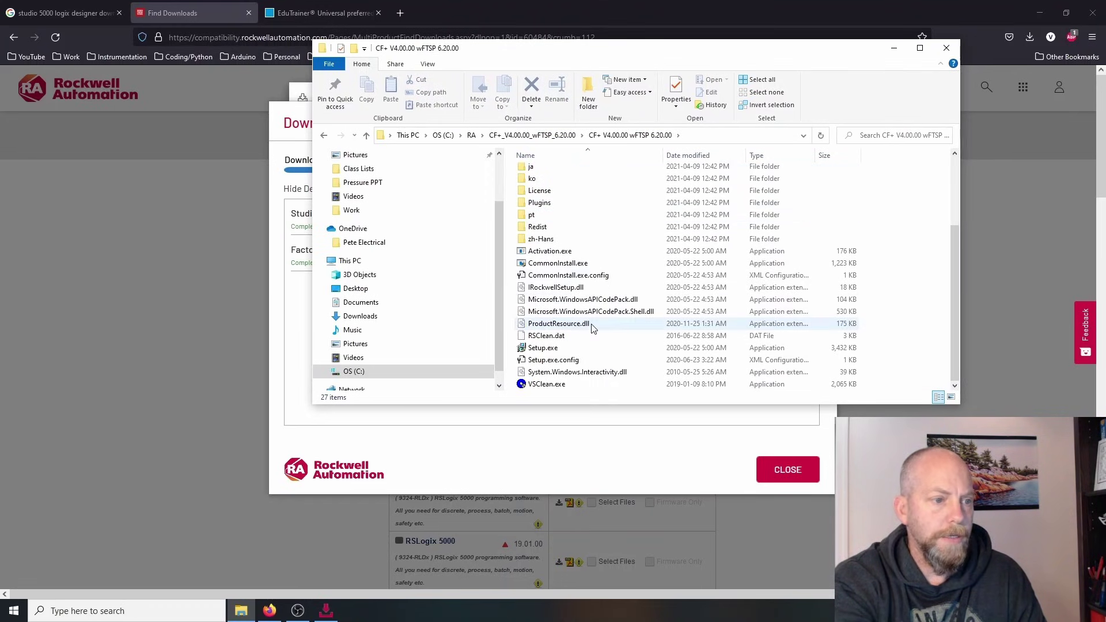
double_click(568, 348)
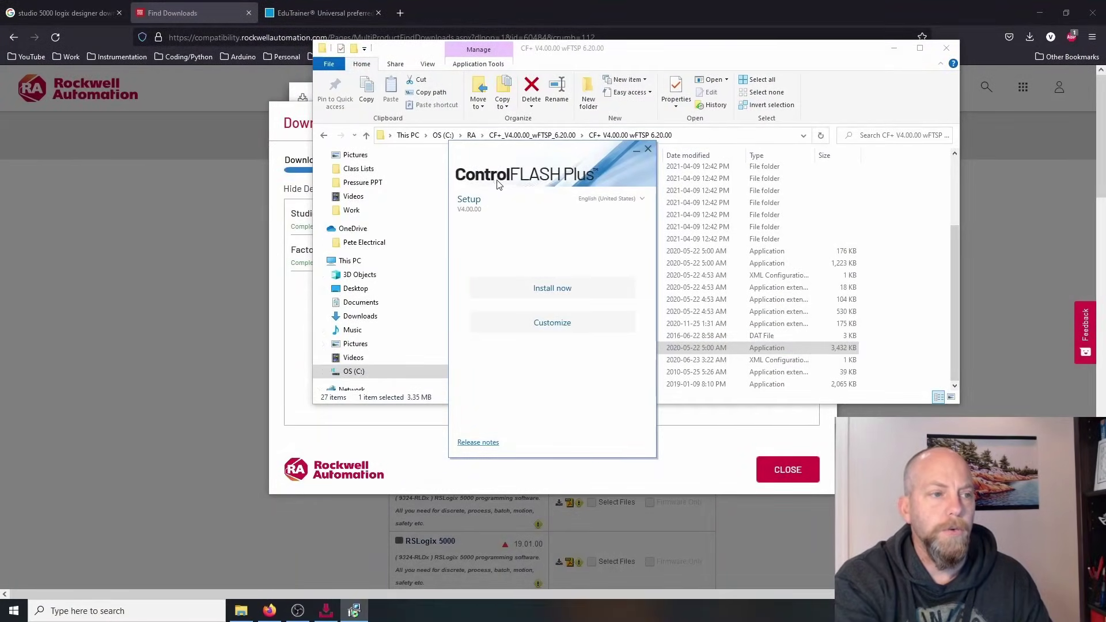
- Review the ControlFLASH Plus v4.00.00 components, then install it with the defaults
click(546, 333)
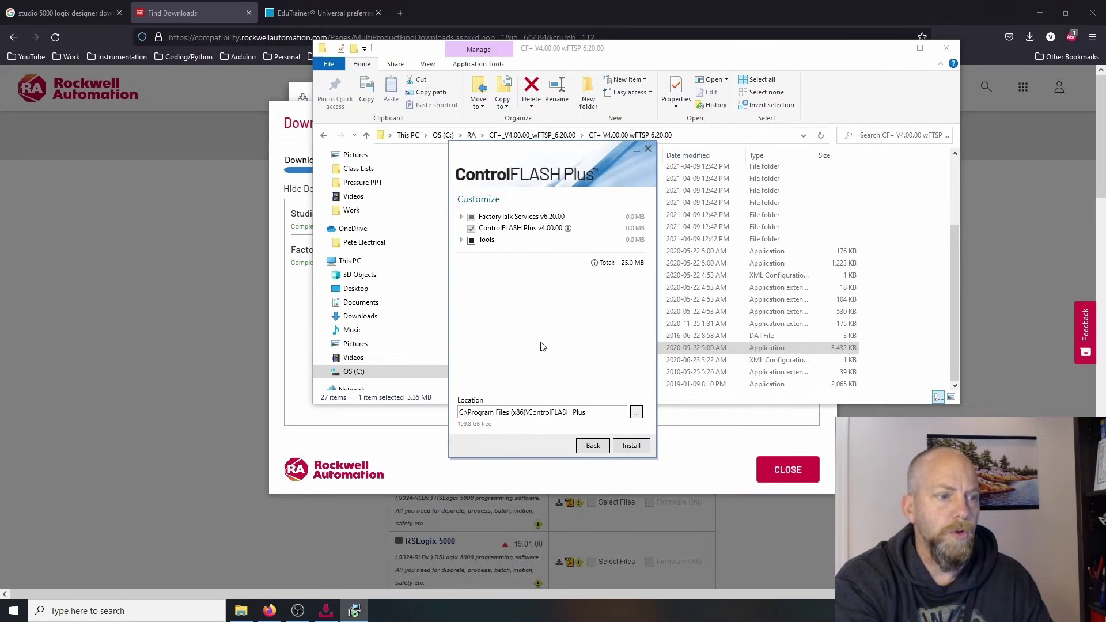
click(592, 446)
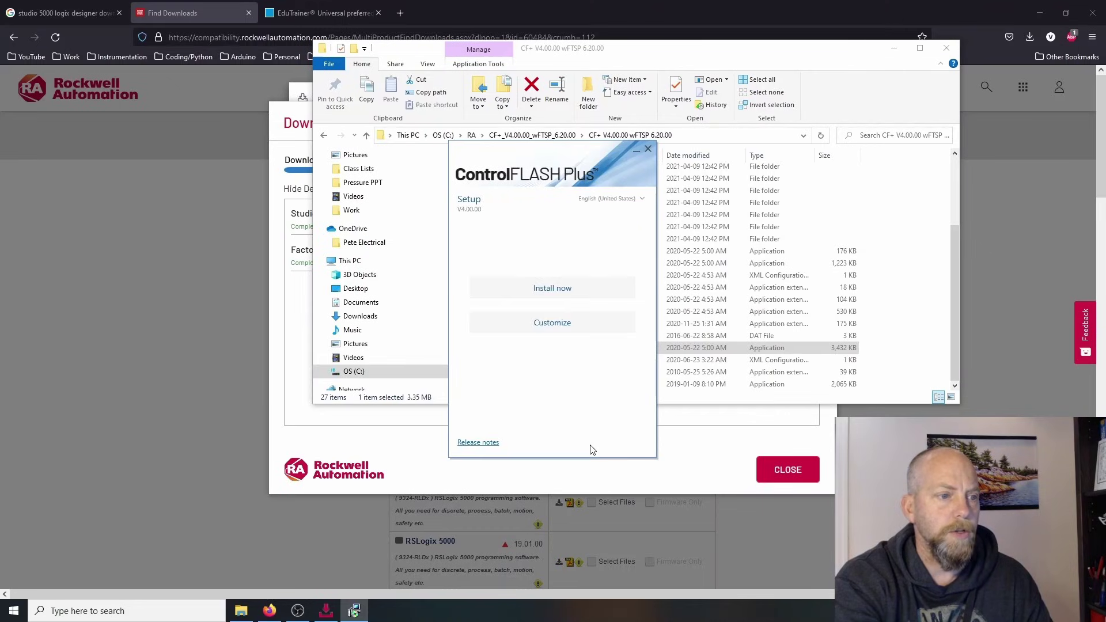
click(549, 296)
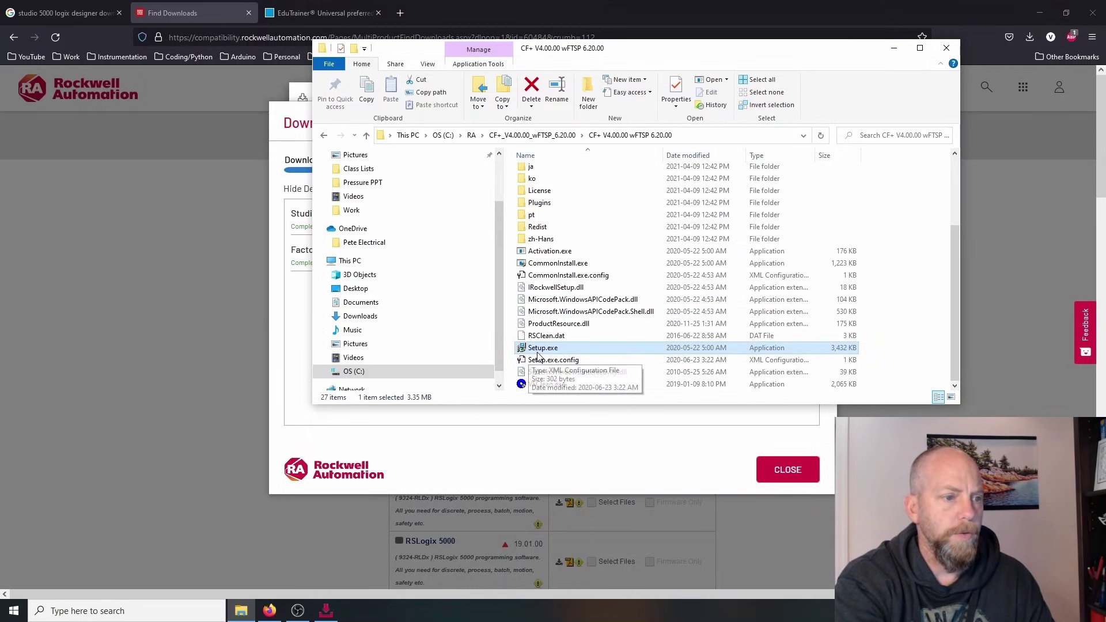
- Extract the Studio 5000 v33.01 download by running part1.exe in C:\RA\Studio5000
click(12, 610)
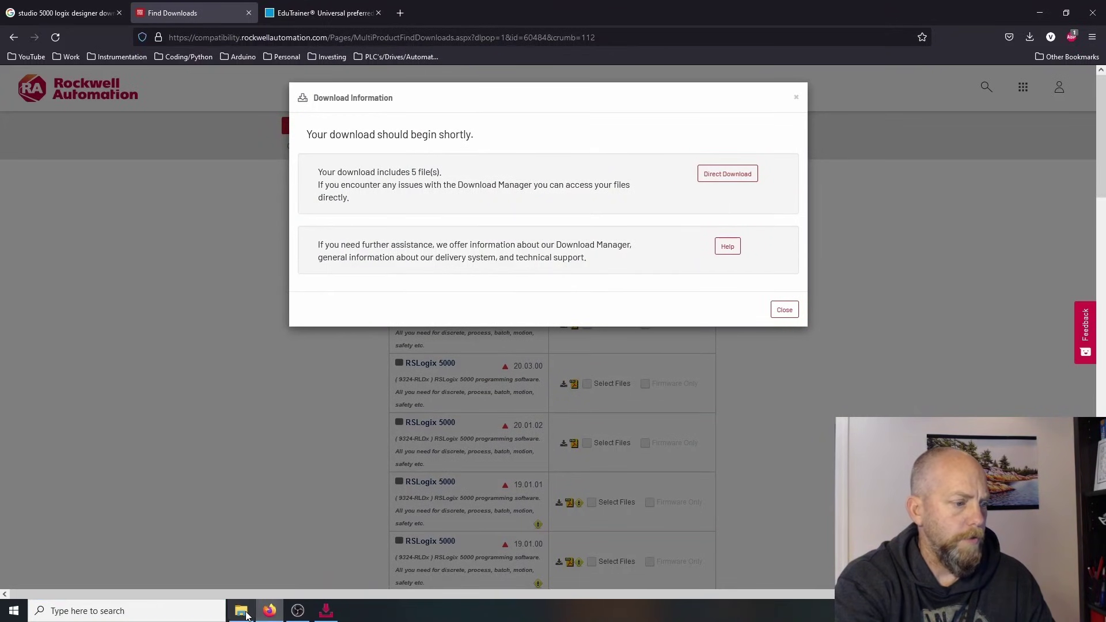
click(241, 611)
key(BackSpace)
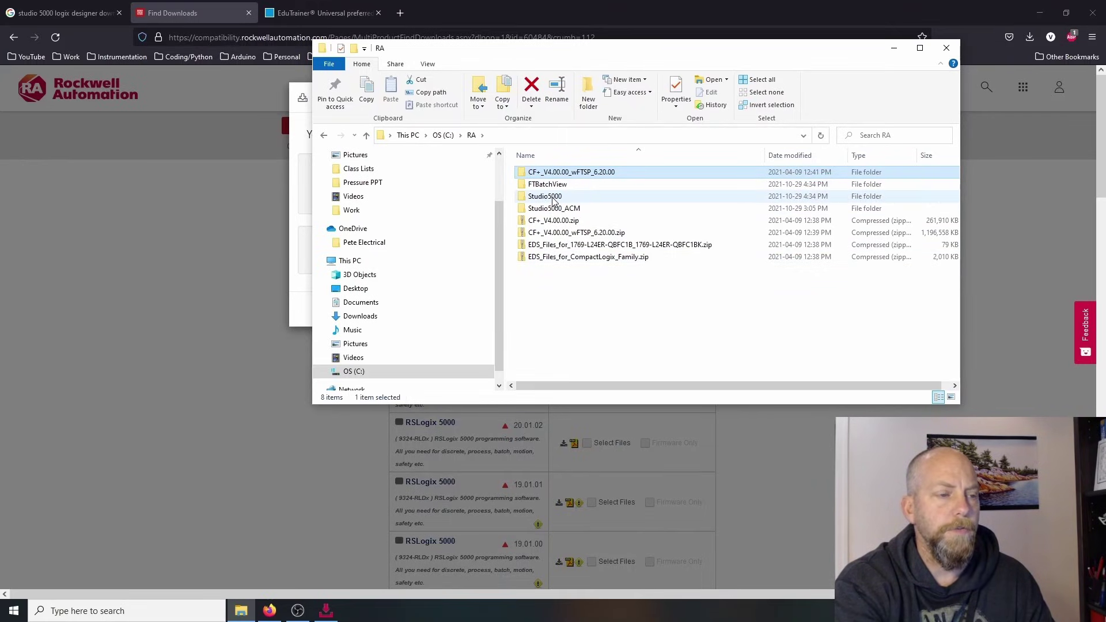
double_click(554, 198)
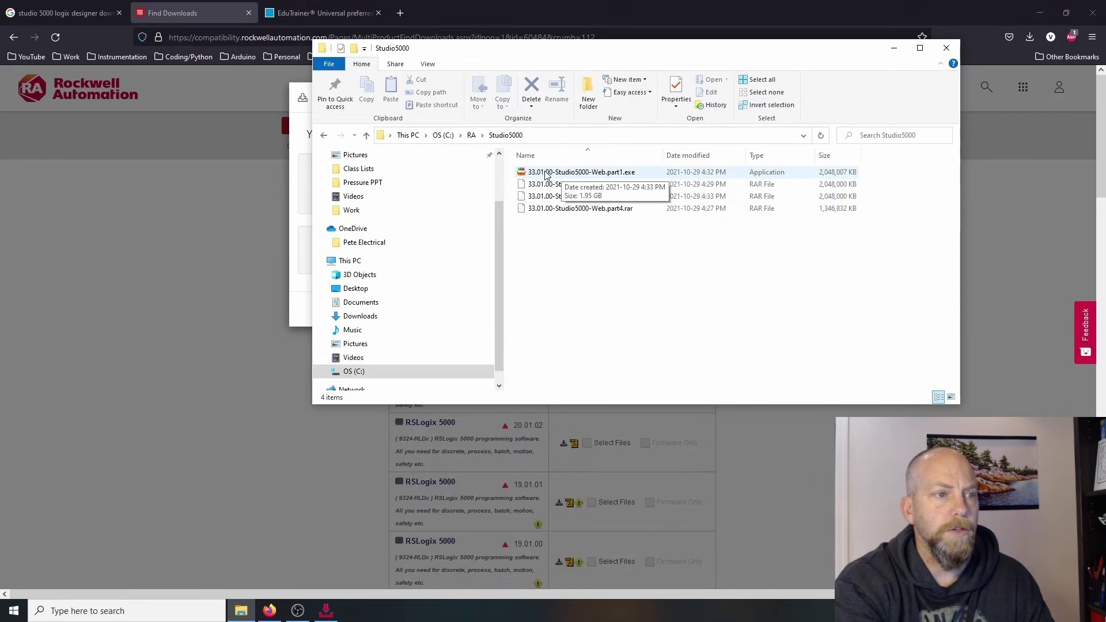
double_click(582, 173)
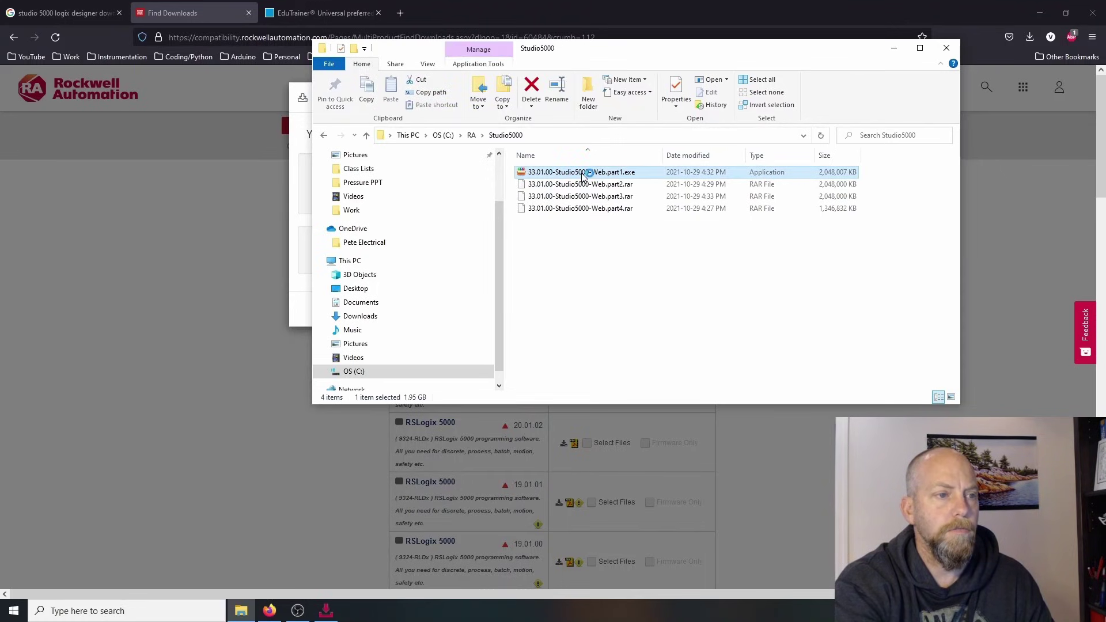
click(588, 402)
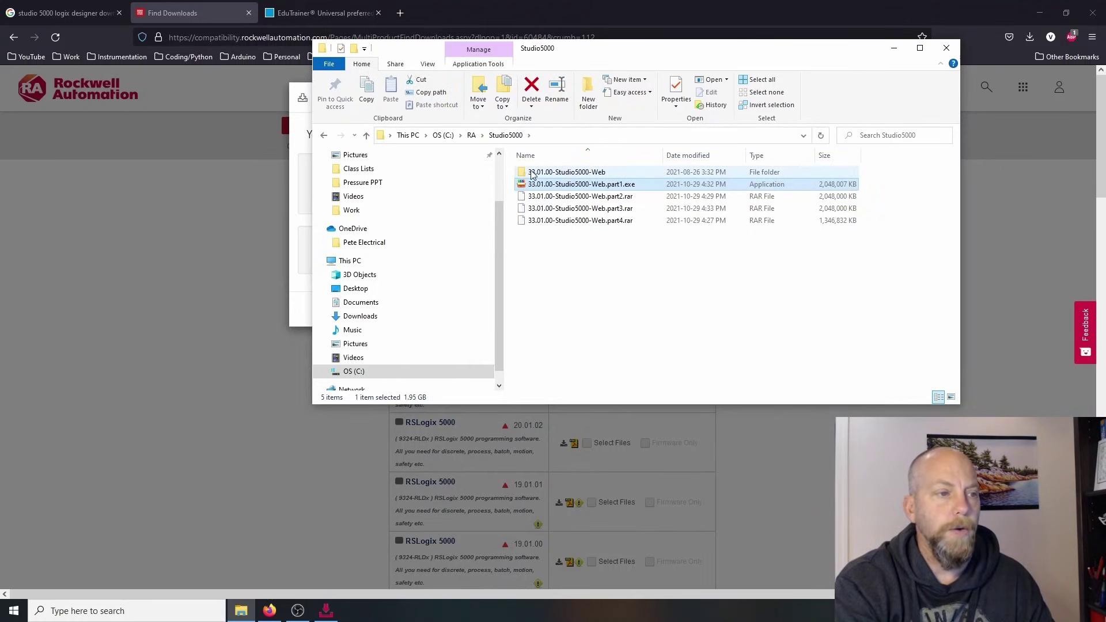
- Open the extracted 33.01.00-Studio5000-Web folder to reach Setup.exe
double_click(562, 173)
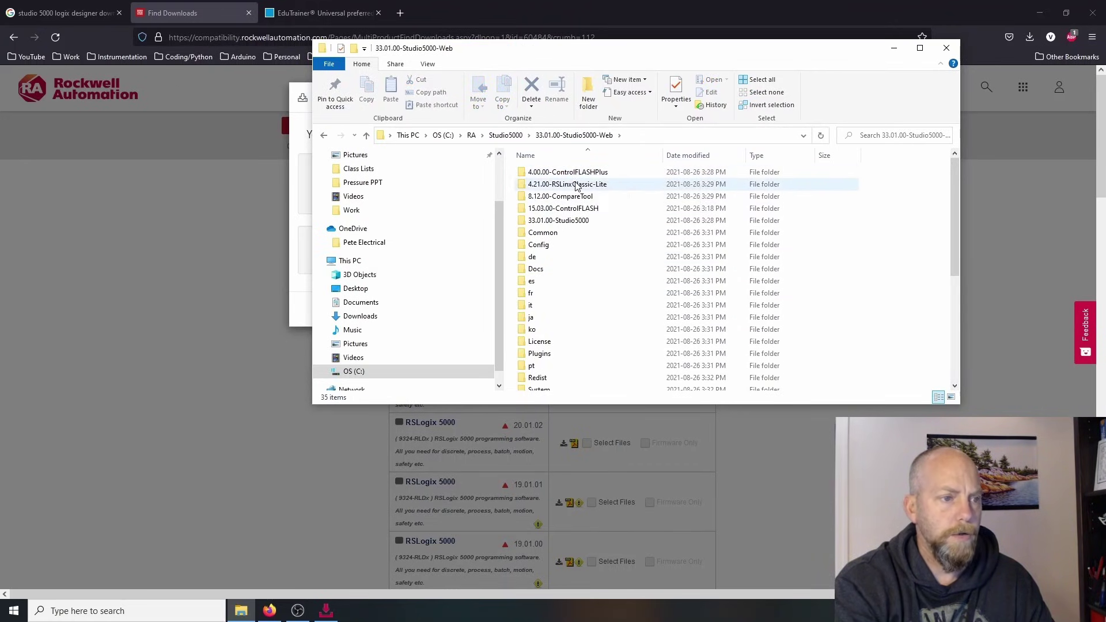
scroll(576, 185, down, 1)
scroll(576, 184, down, 5)
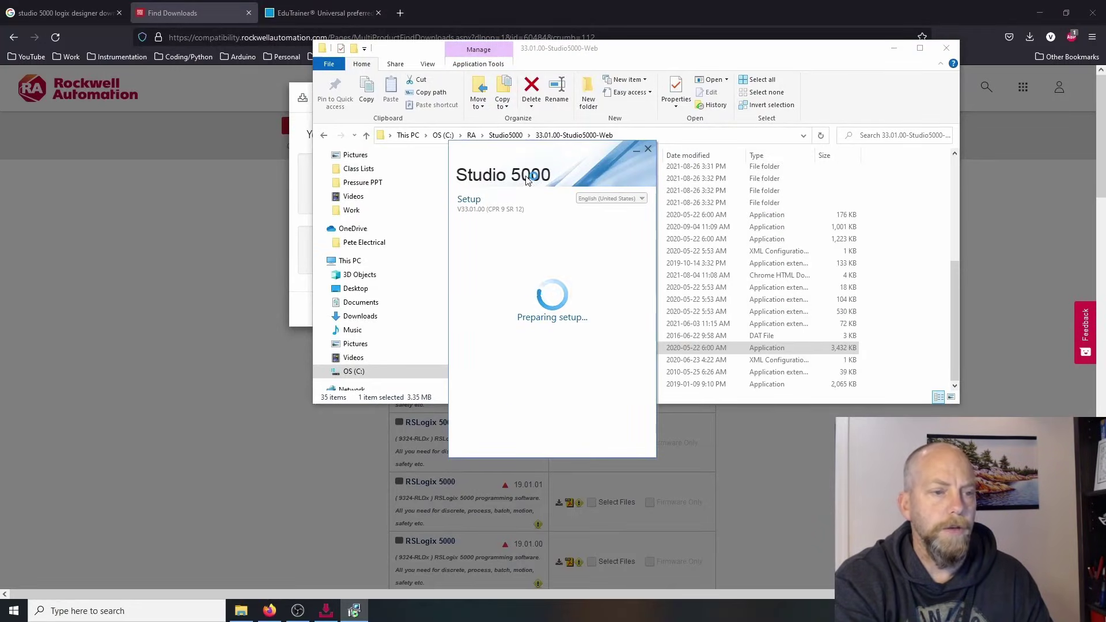
- Review the 10.02 GB component checklist and continue to Options without the Compare Tool
click(515, 306)
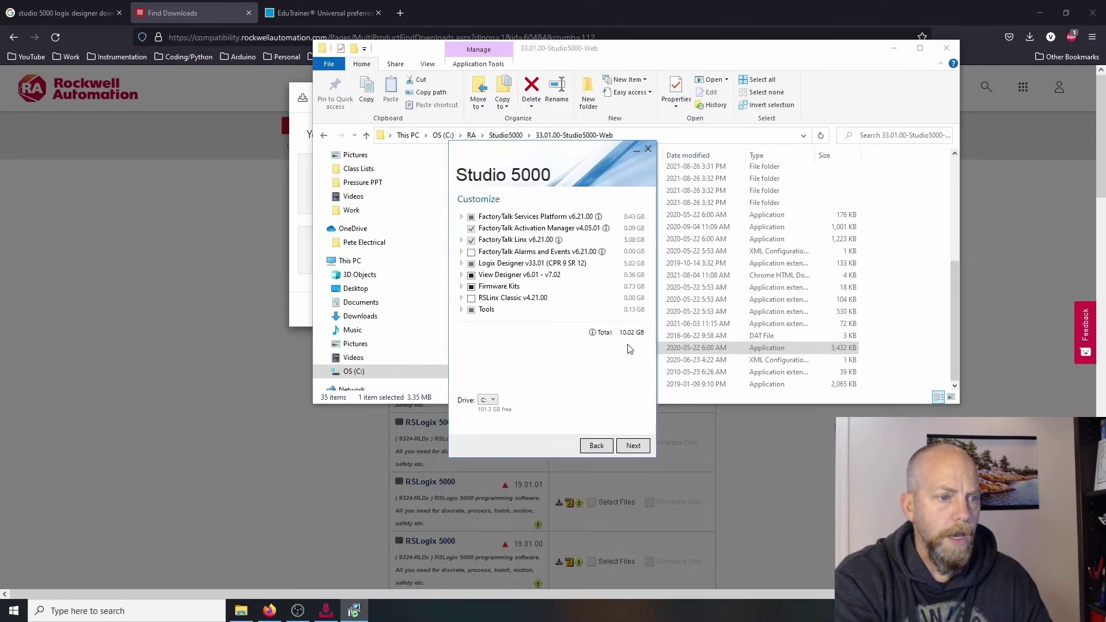
click(634, 447)
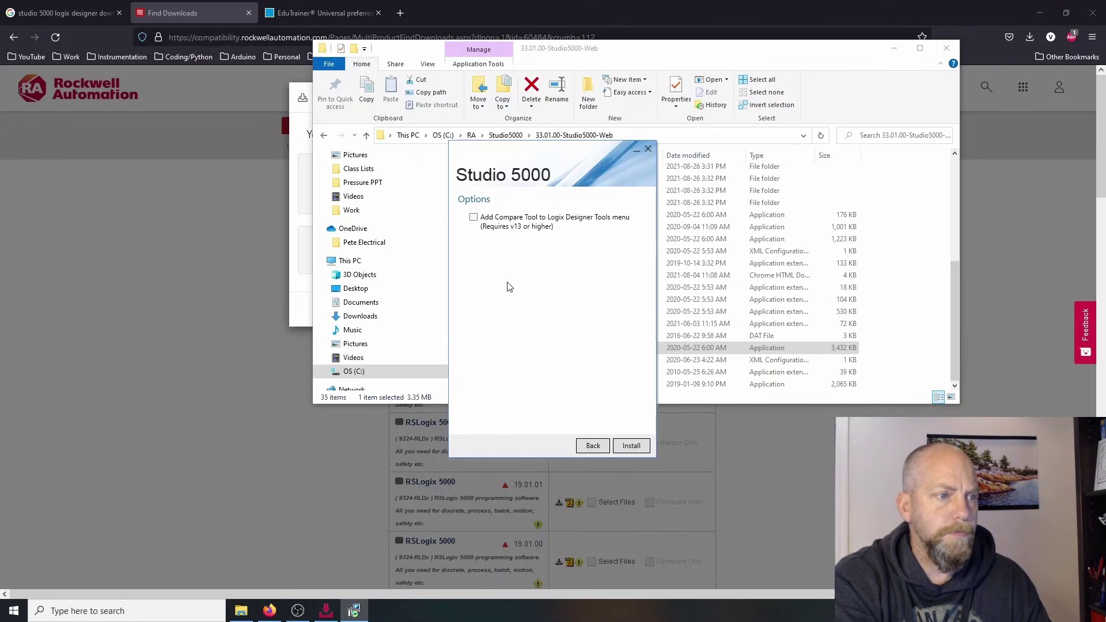
- Start the installation and accept all the End User License Agreements
click(631, 445)
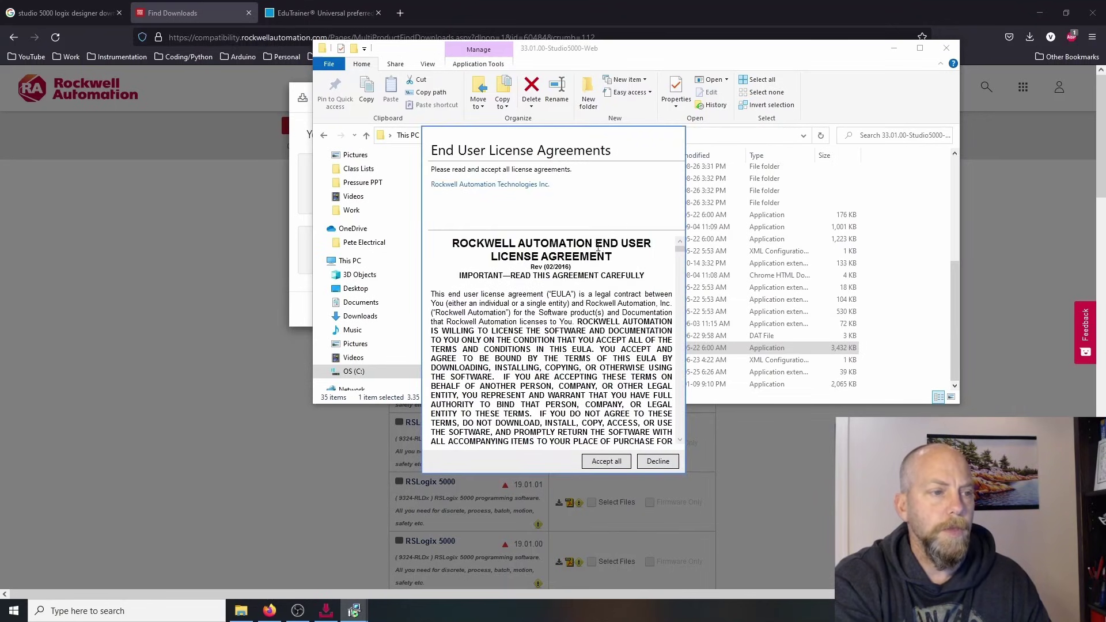
scroll(581, 340, down, 5)
click(614, 463)
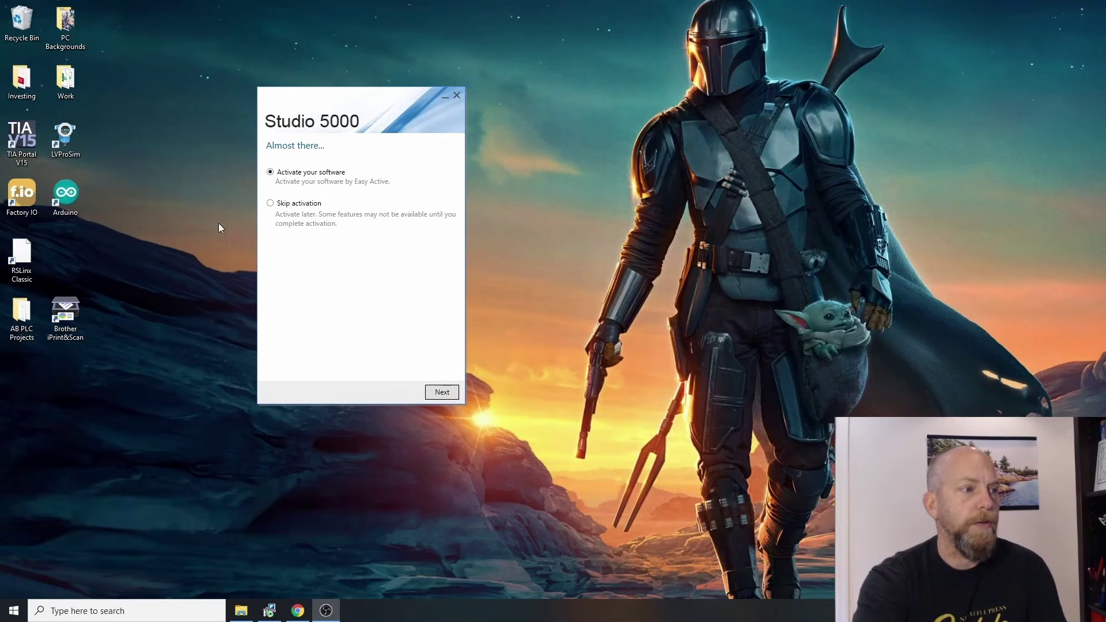
- Activate Studio 5000 and close the Activation complete message
click(440, 393)
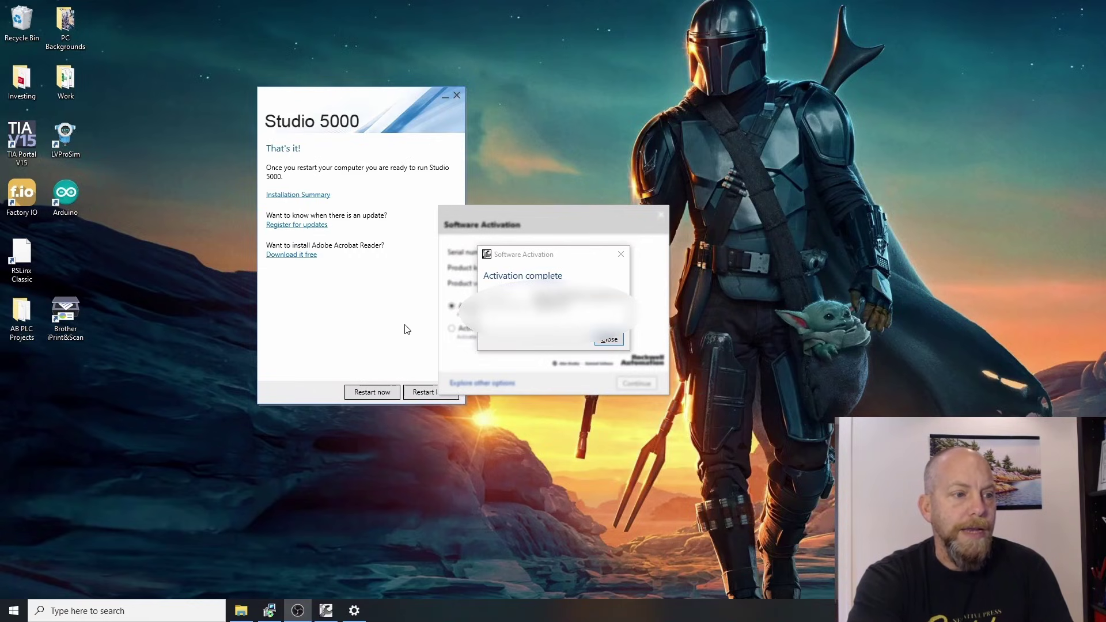
click(605, 340)
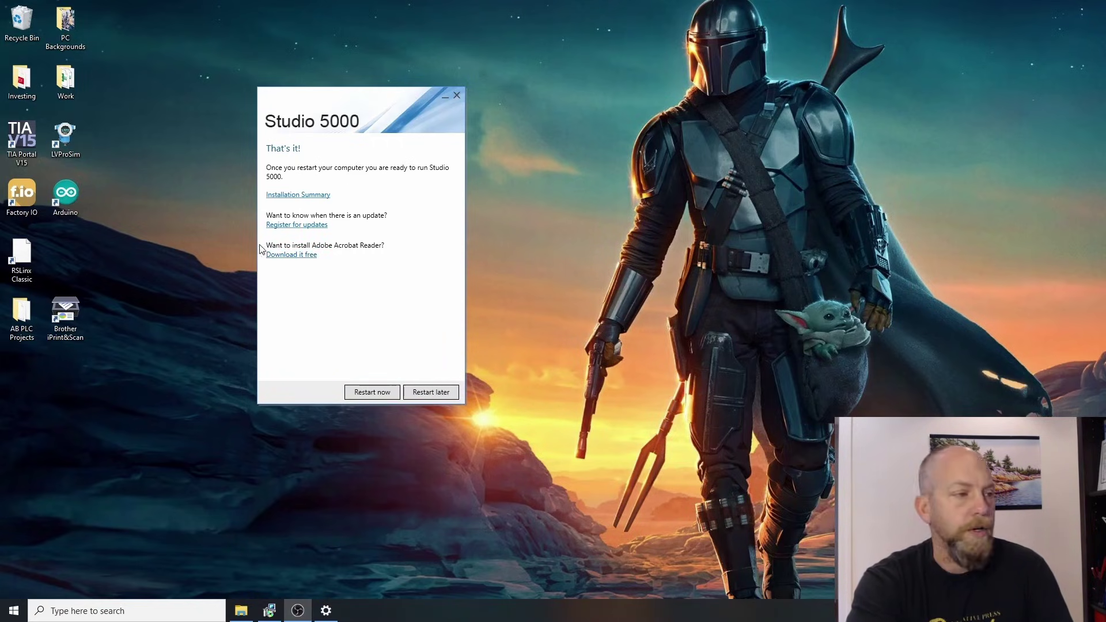
- Pin Studio 5000 from the Rockwell Software group to Start, then launch it
click(14, 610)
scroll(41, 549, down, 1)
scroll(42, 549, down, 15)
scroll(42, 546, down, 10)
scroll(75, 468, down, 12)
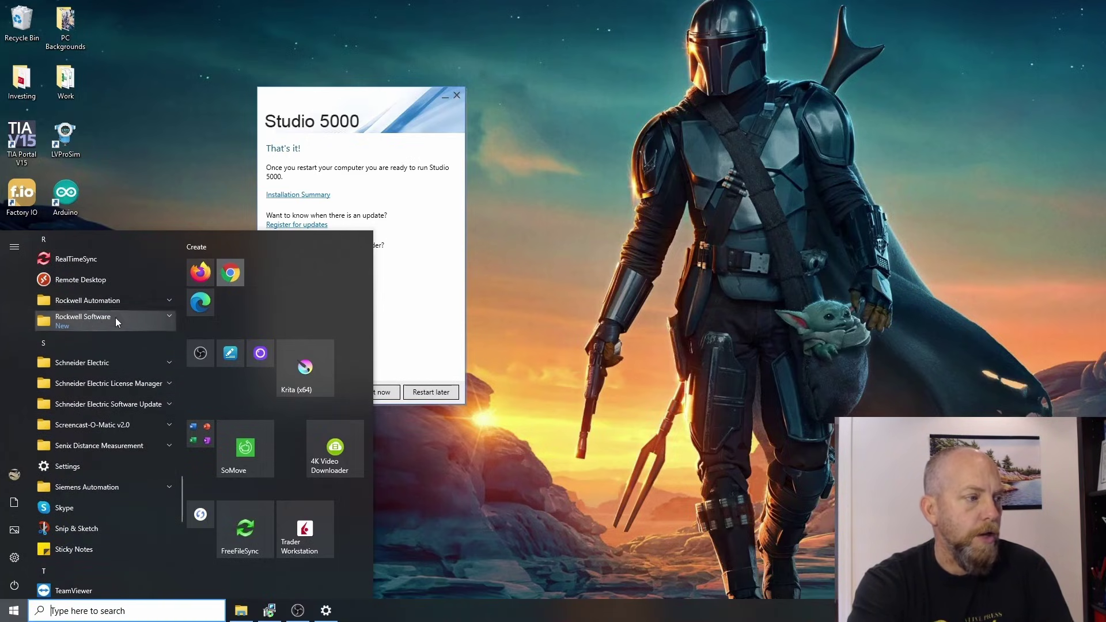
click(163, 320)
scroll(91, 345, down, 6)
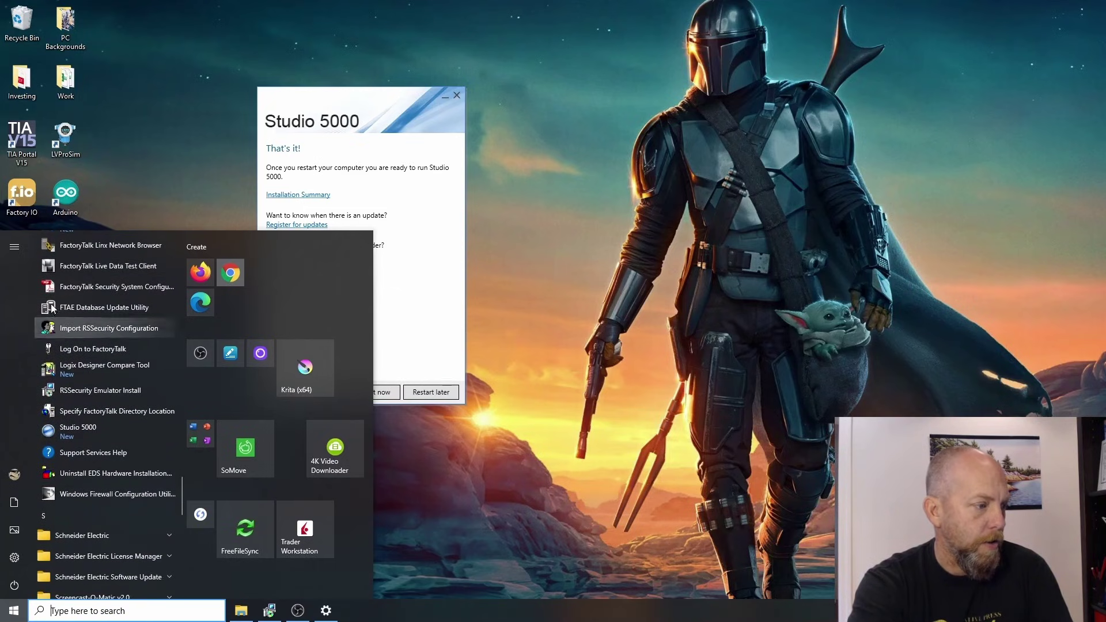
right_click(75, 427)
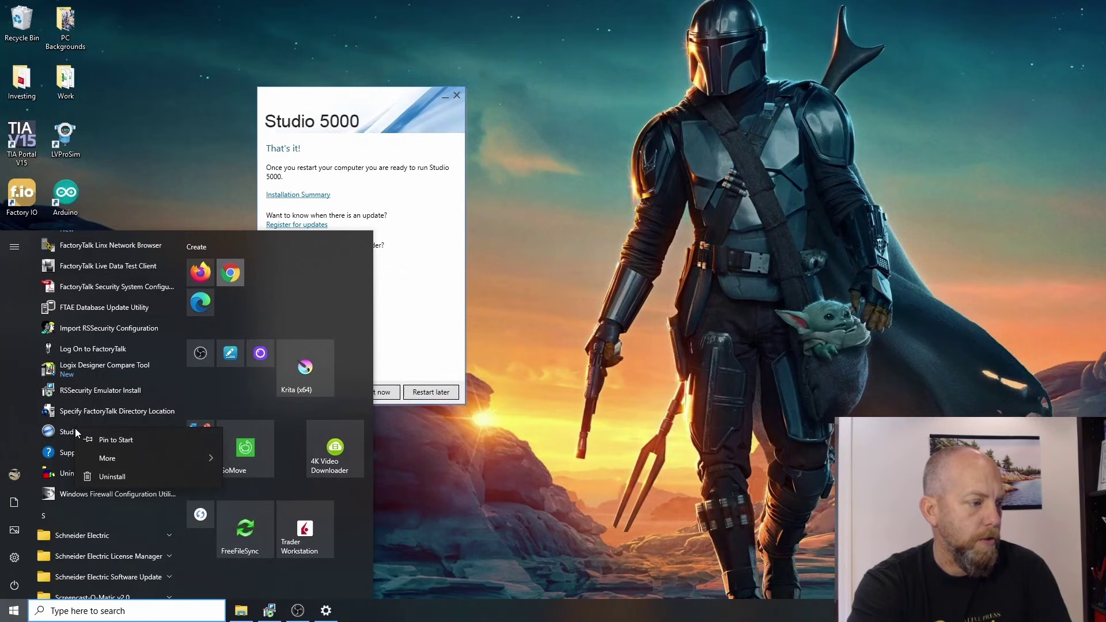
click(126, 441)
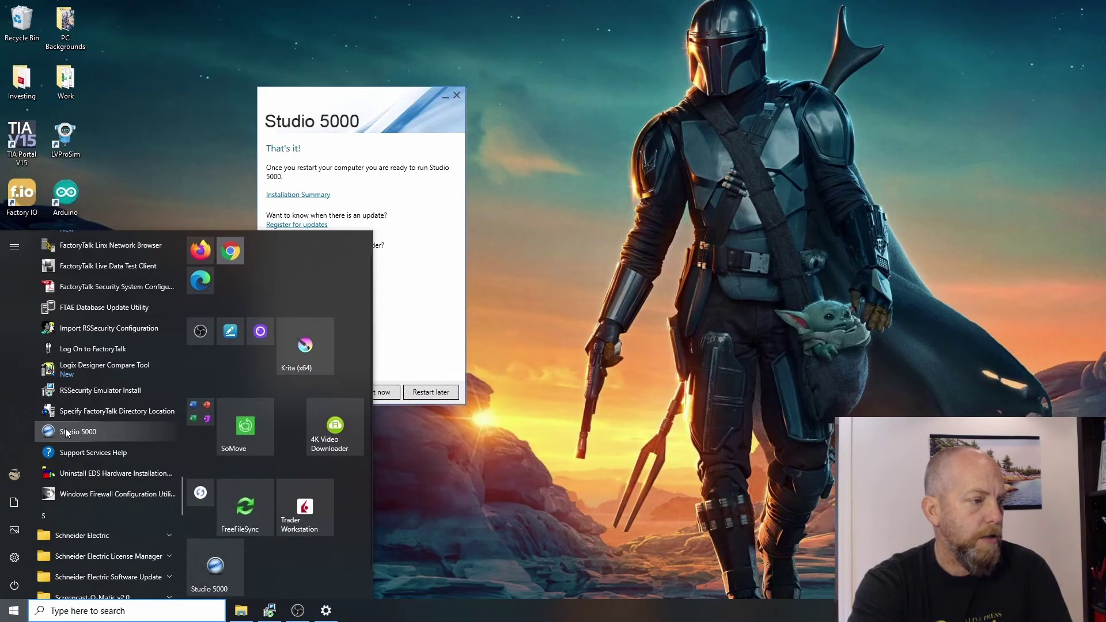
click(75, 433)
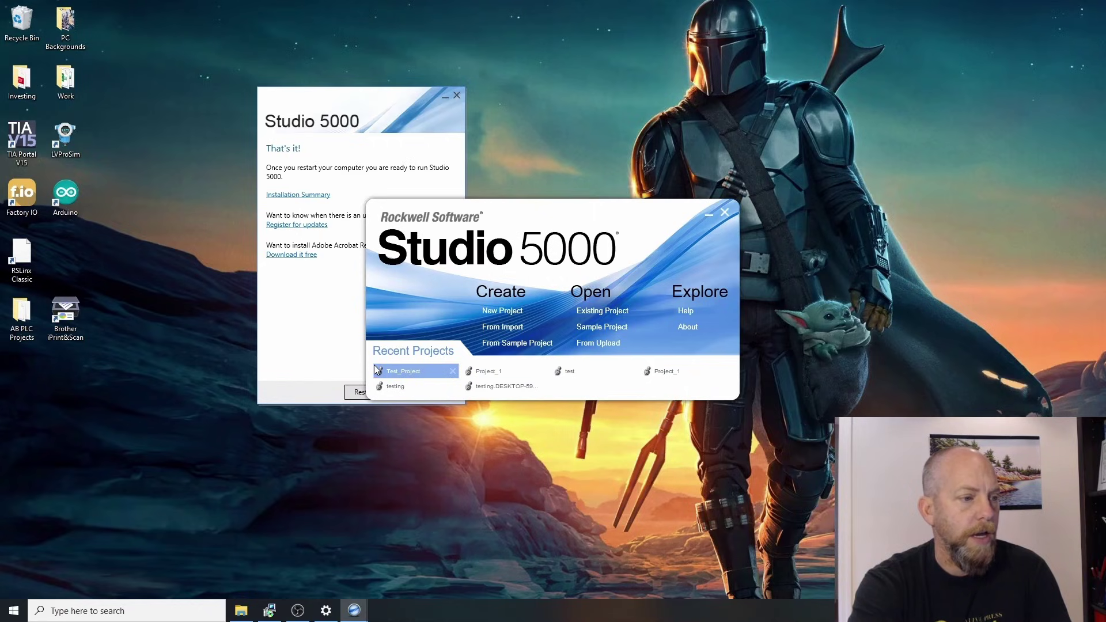
- Start a new 1769-L24ER-QBFC1B project named Test_Project_for_now
click(507, 311)
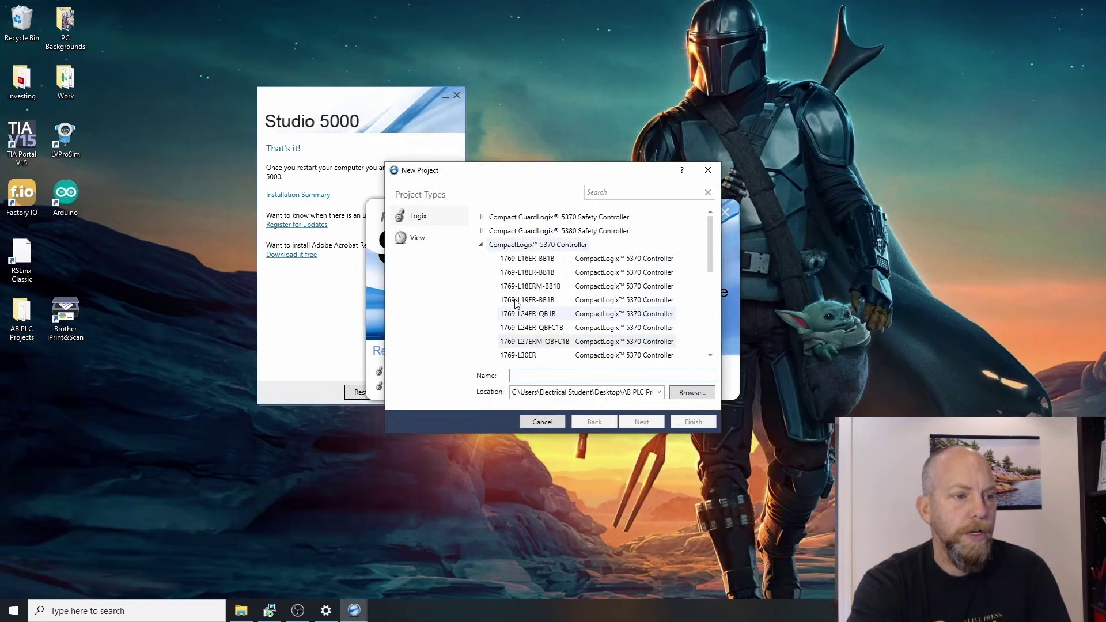
click(523, 330)
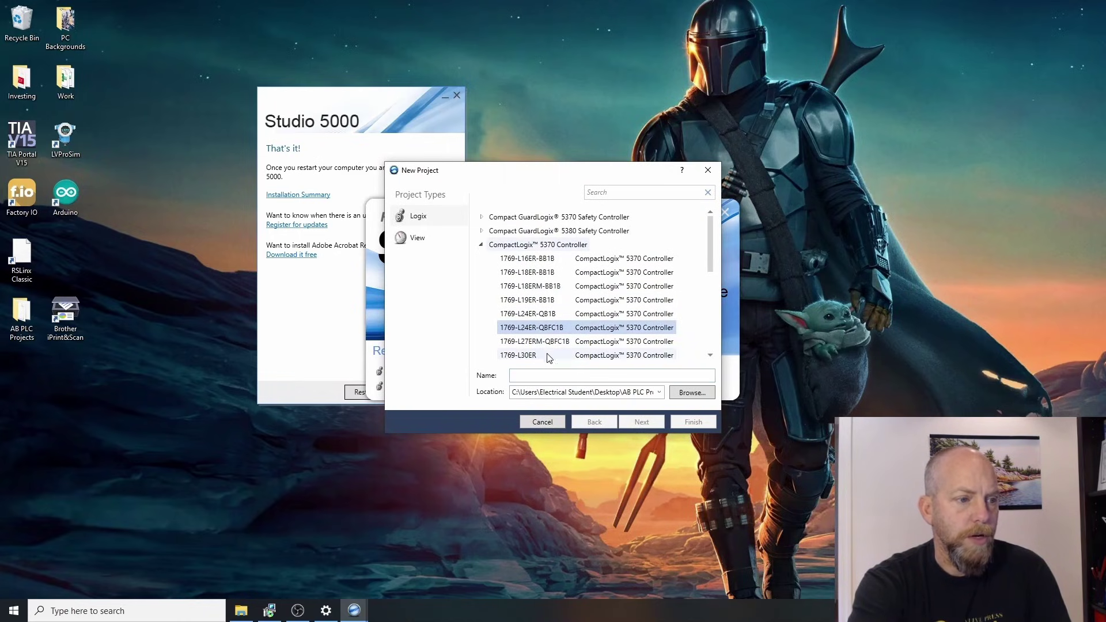
click(533, 374)
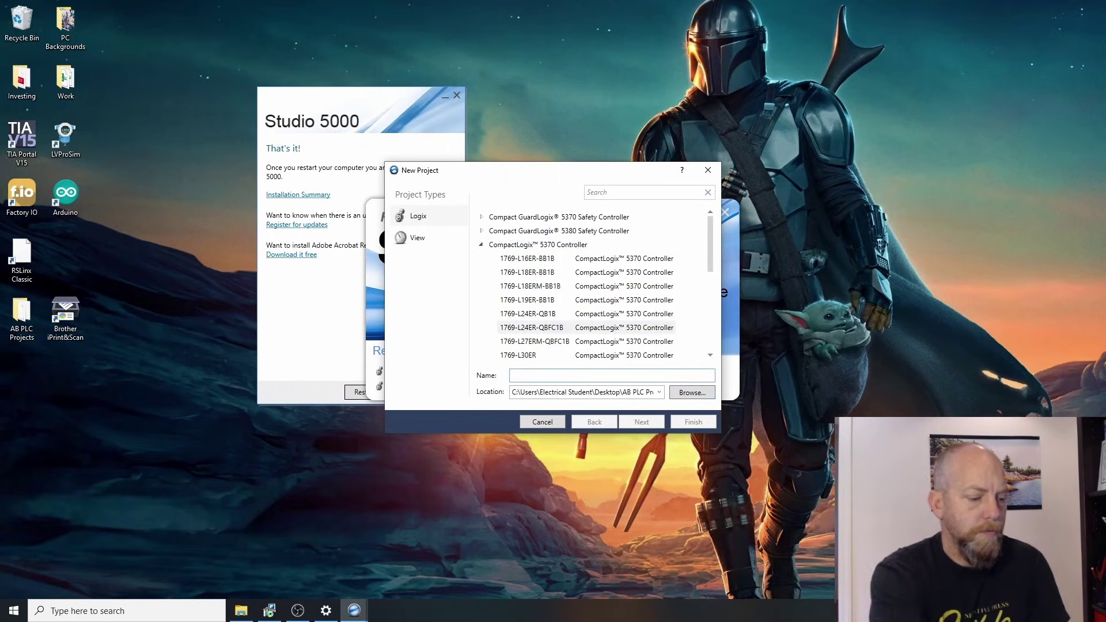
text(Test_Project)
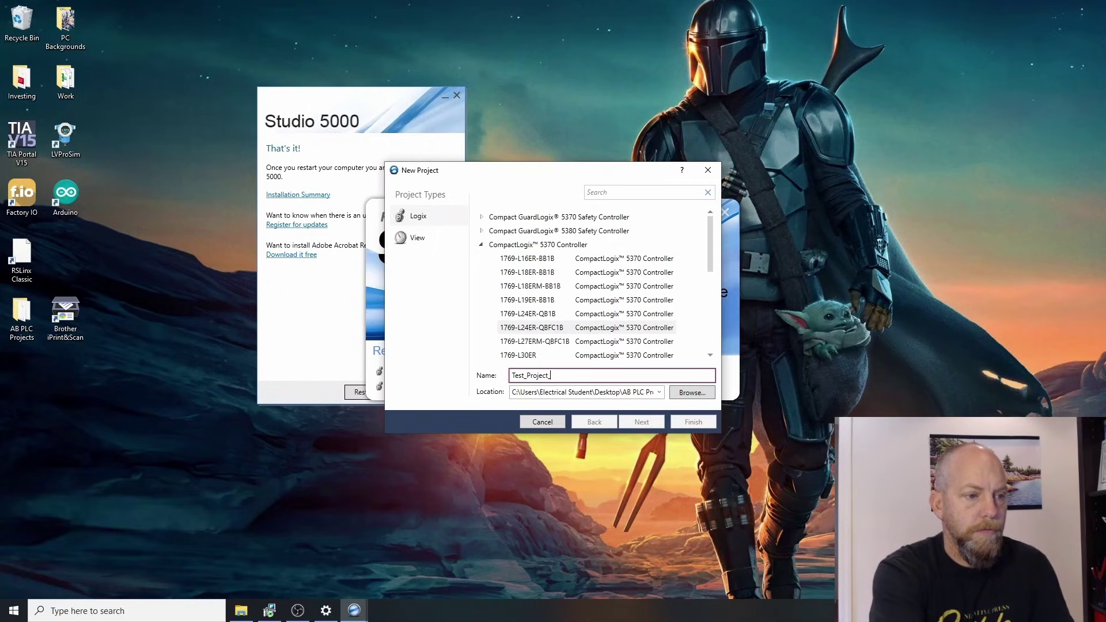
text(_for_now)
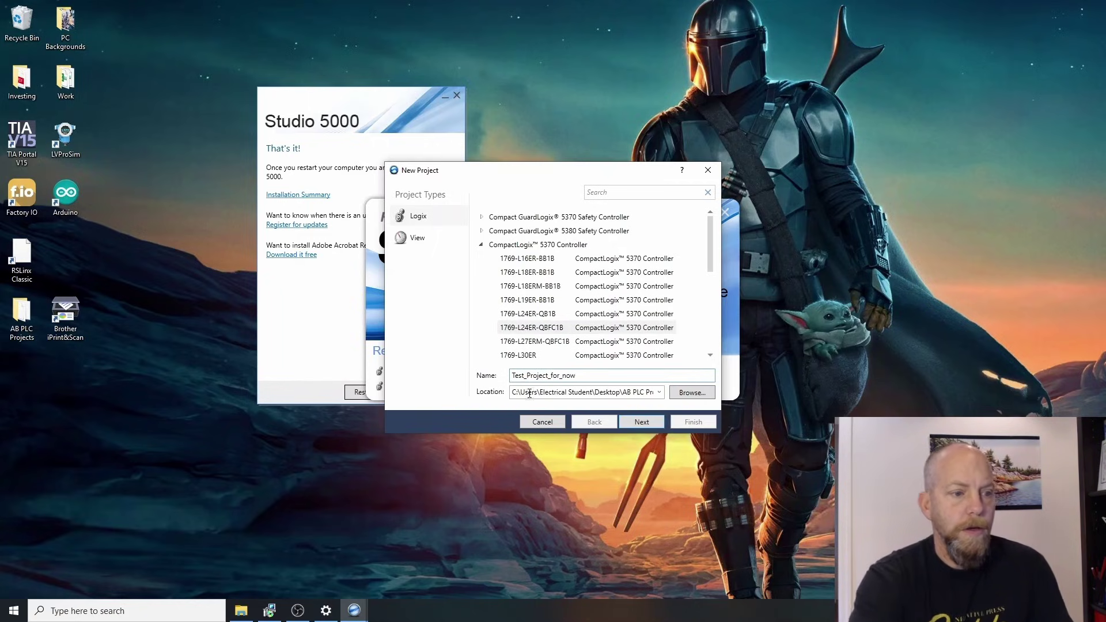
- Keep the controller firmware revision at 33
click(642, 423)
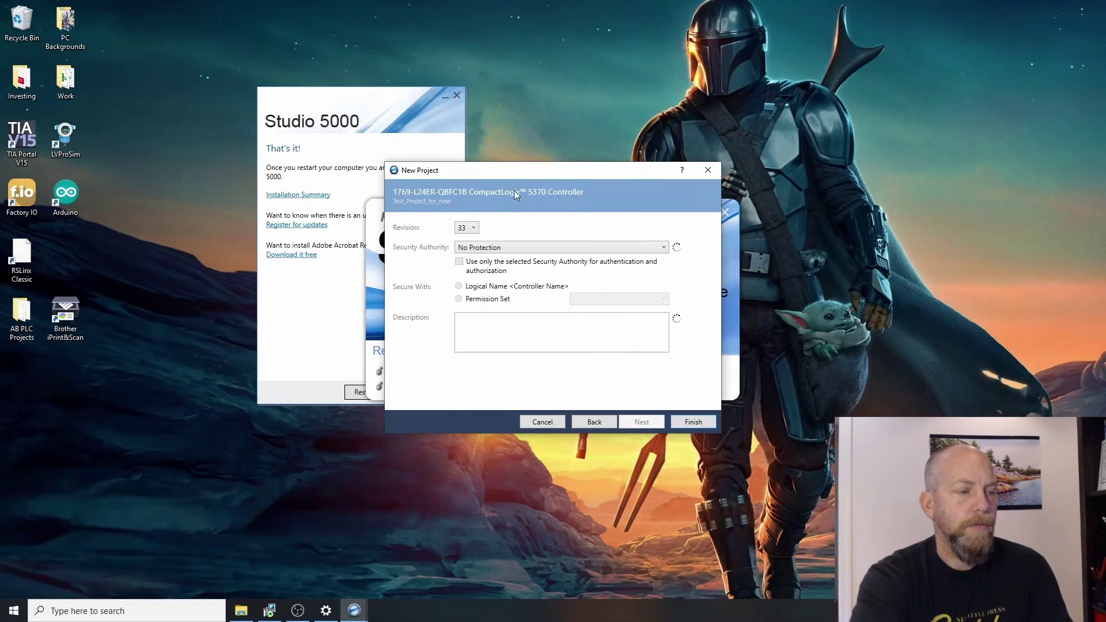
click(474, 230)
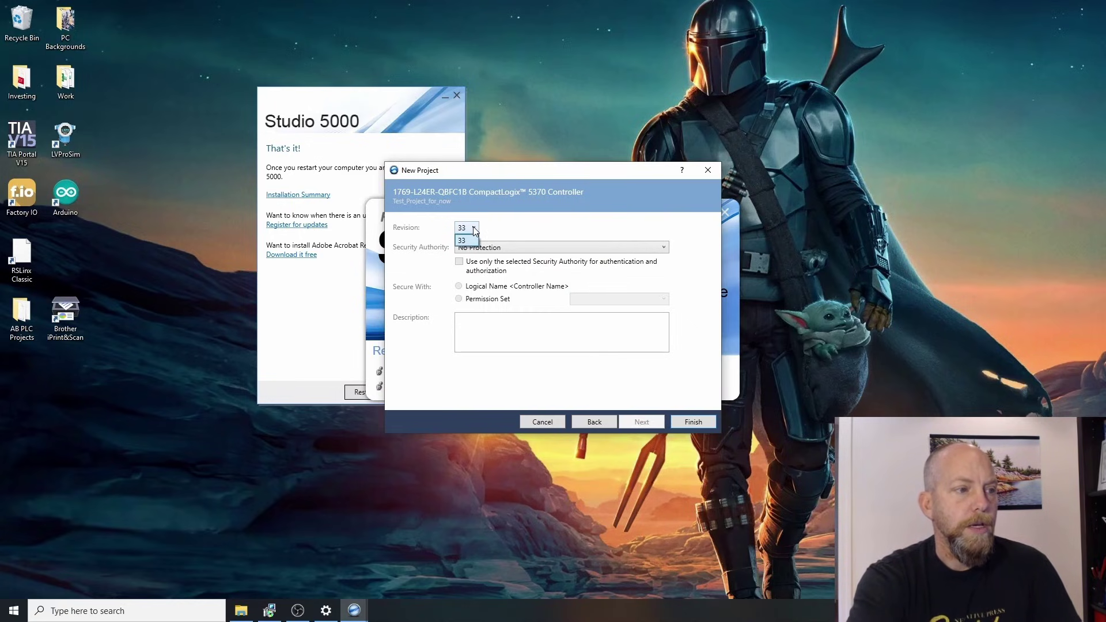
click(475, 230)
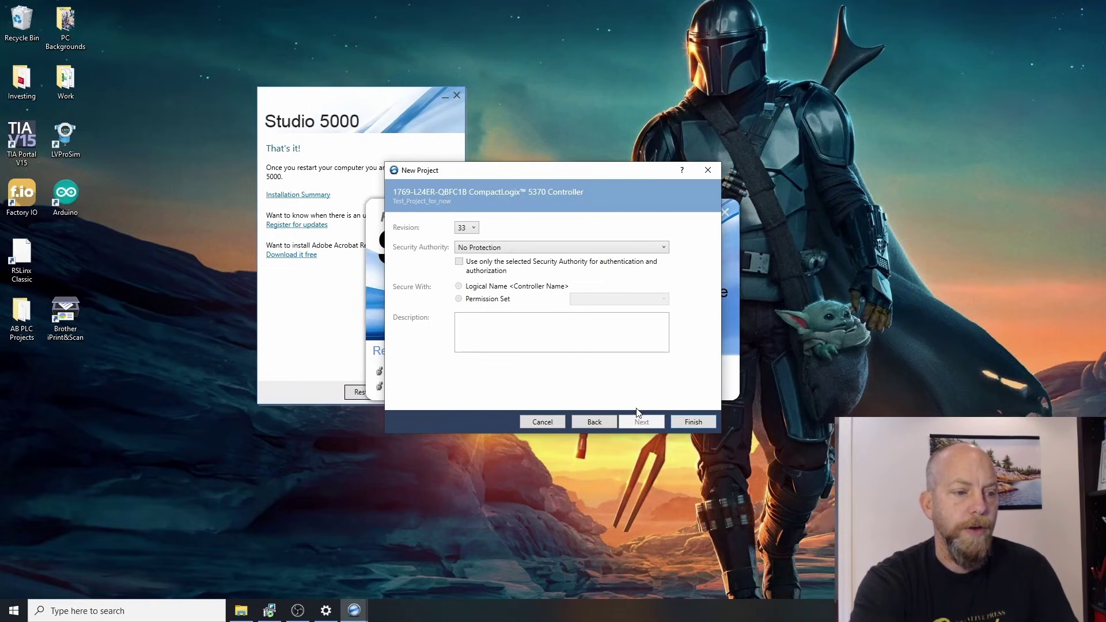
- Finish the New Project wizard for Test_Project_for_now
click(694, 422)
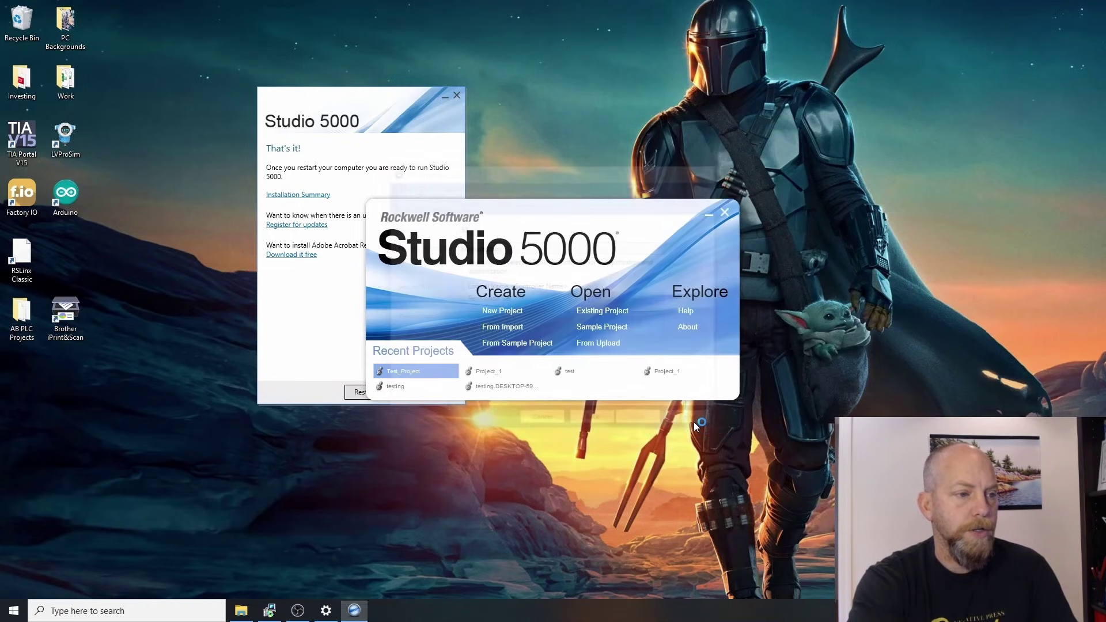